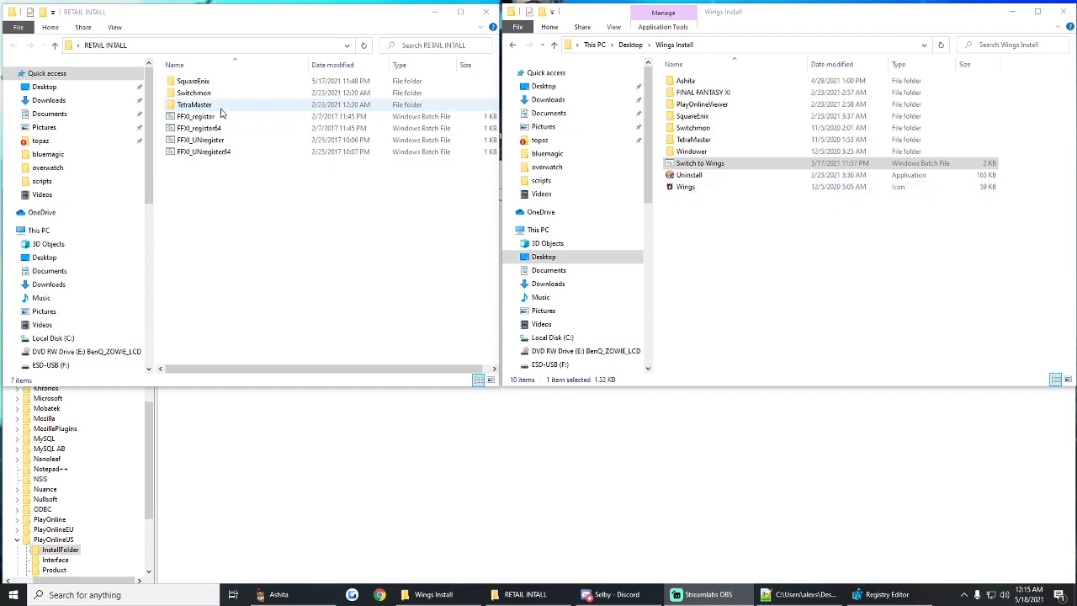
# Open the SquareEnix folder inside RETAIL INSTALL in the left Explorer window.
pyautogui.doubleClick(193, 81)
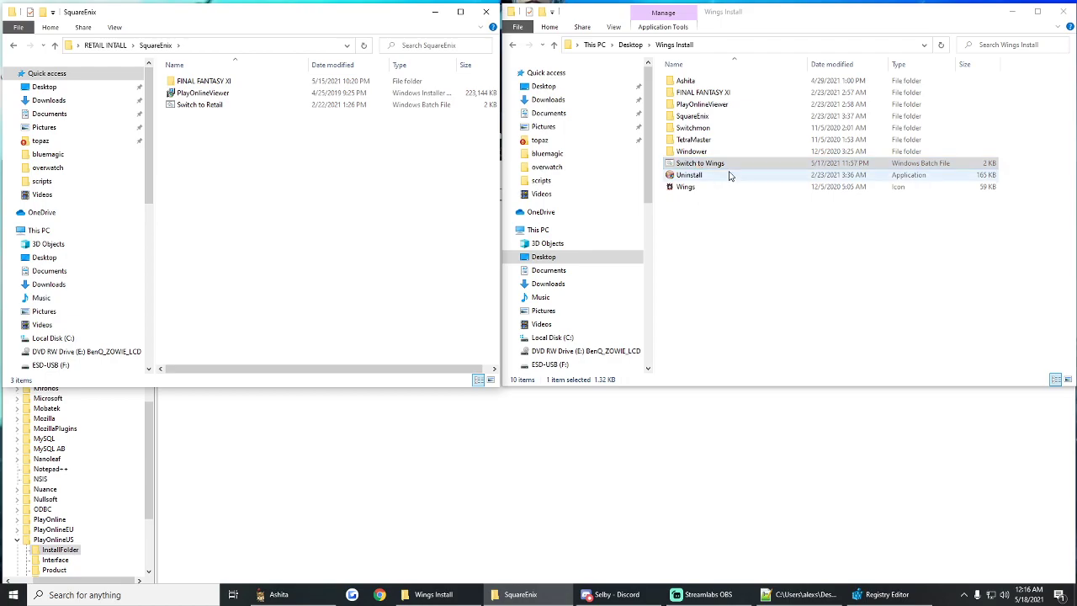
# Open Switch to Wings.bat from Wings Install in Notepad++ using Edit with Notepad++.
pyautogui.click(774, 598)
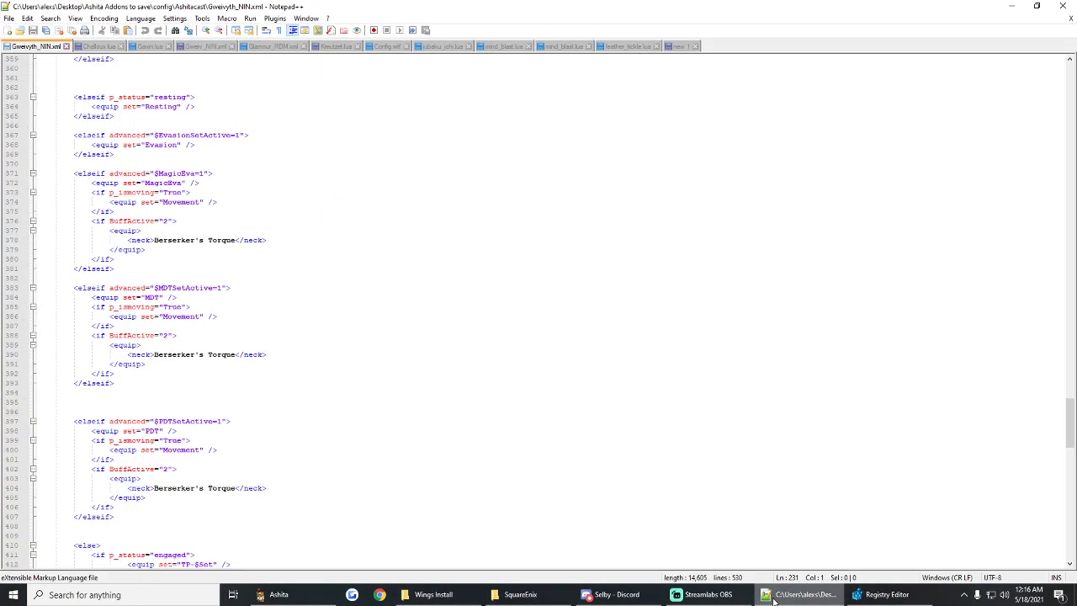
pyautogui.click(1011, 6)
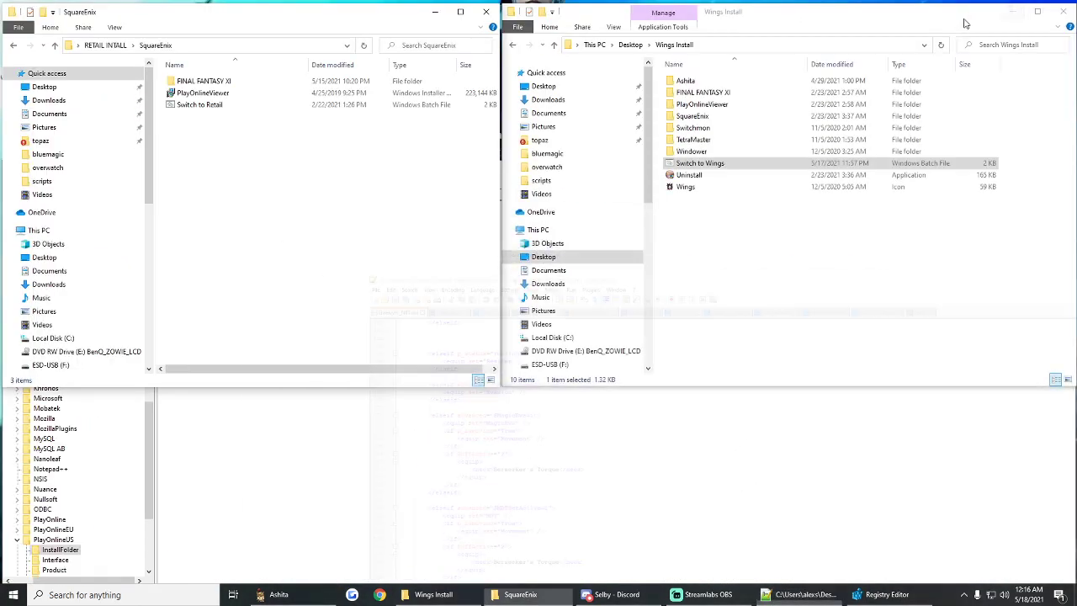
pyautogui.rightClick(680, 164)
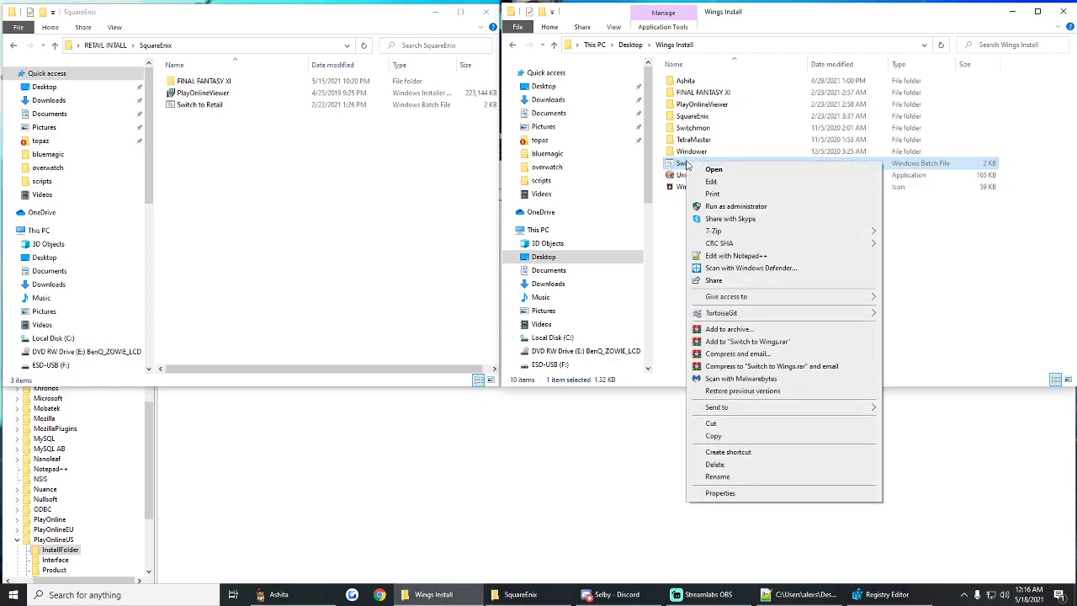
pyautogui.click(671, 220)
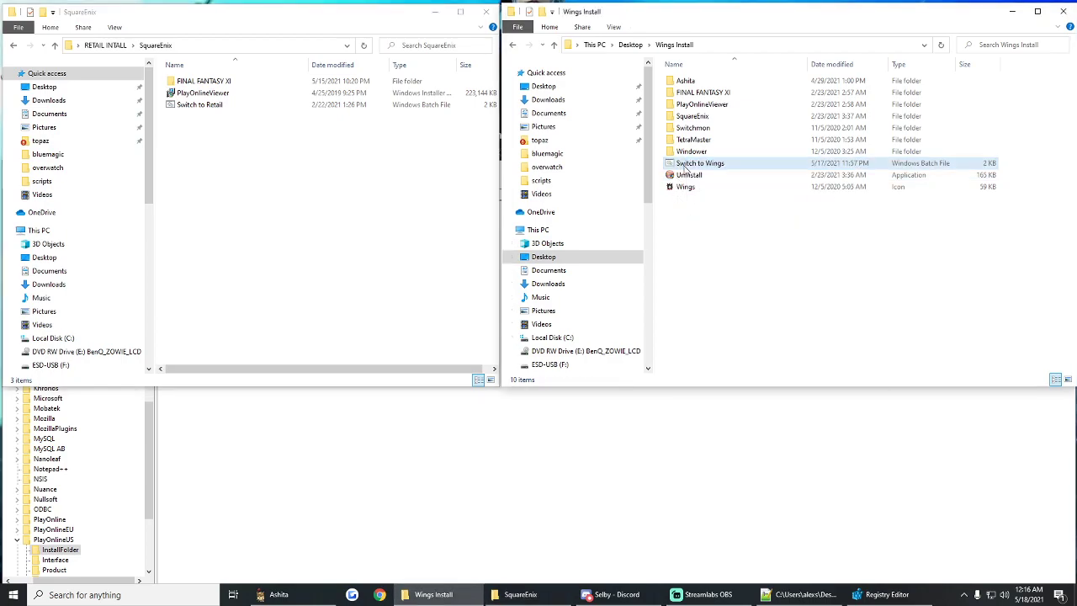
pyautogui.rightClick(685, 163)
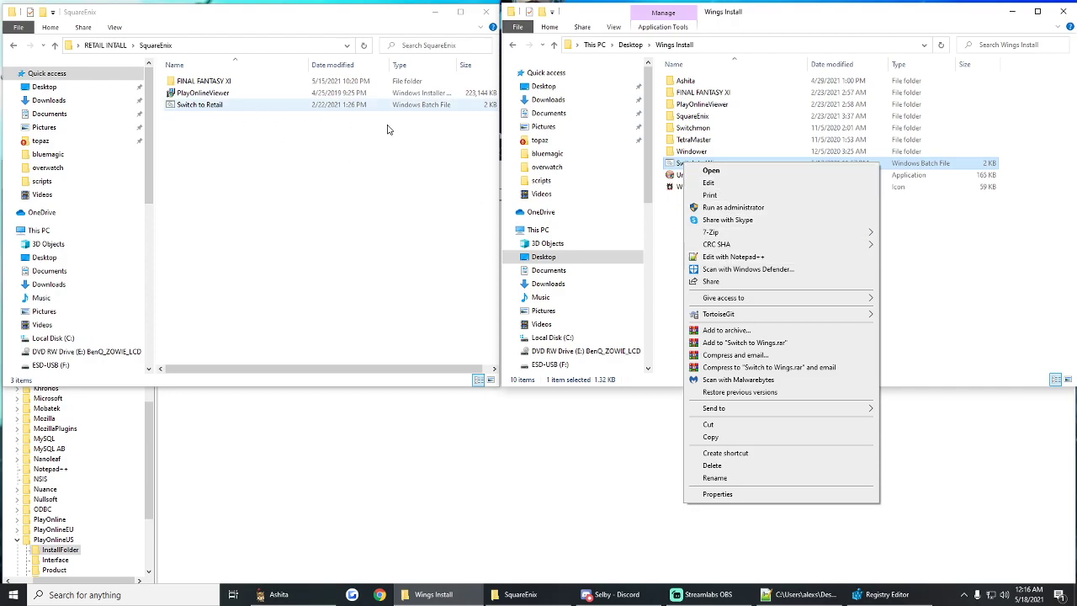
pyautogui.click(717, 256)
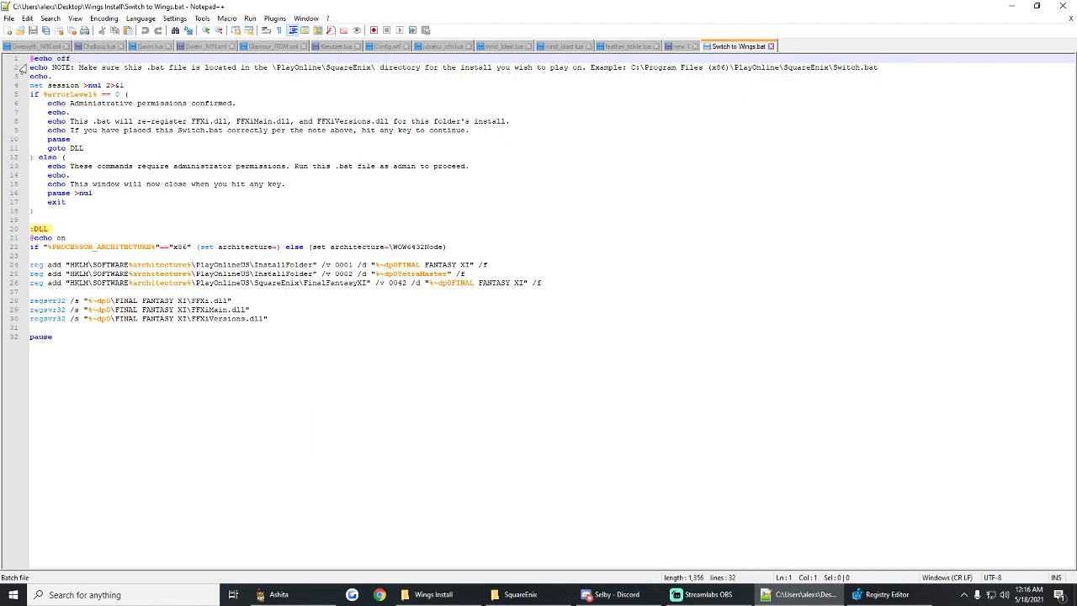
pyautogui.moveTo(30, 58); pyautogui.dragTo(399, 401)
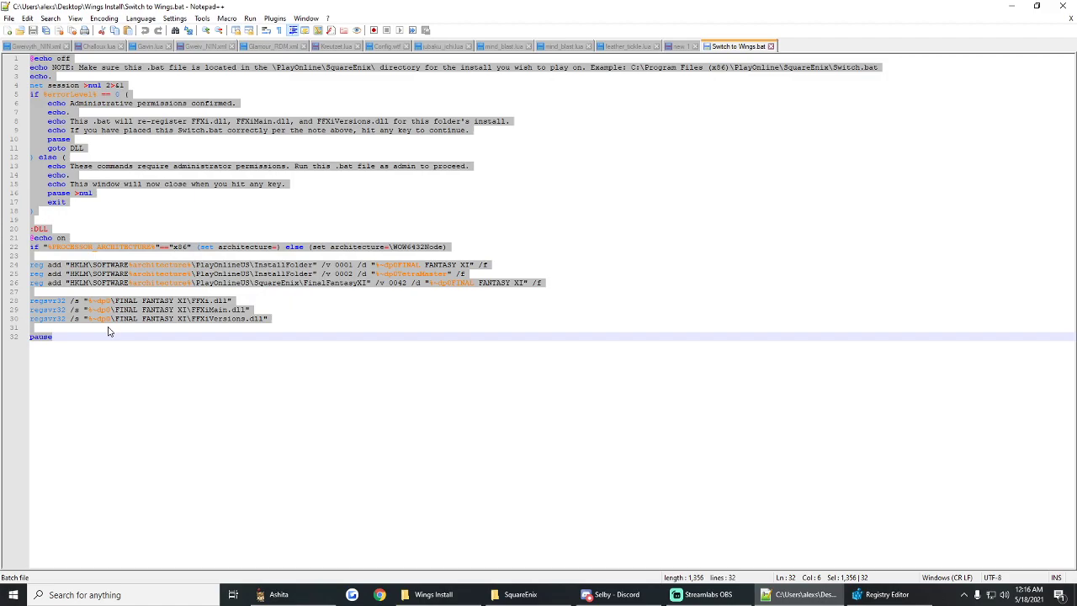
pyautogui.click(287, 166)
pyautogui.click(441, 140)
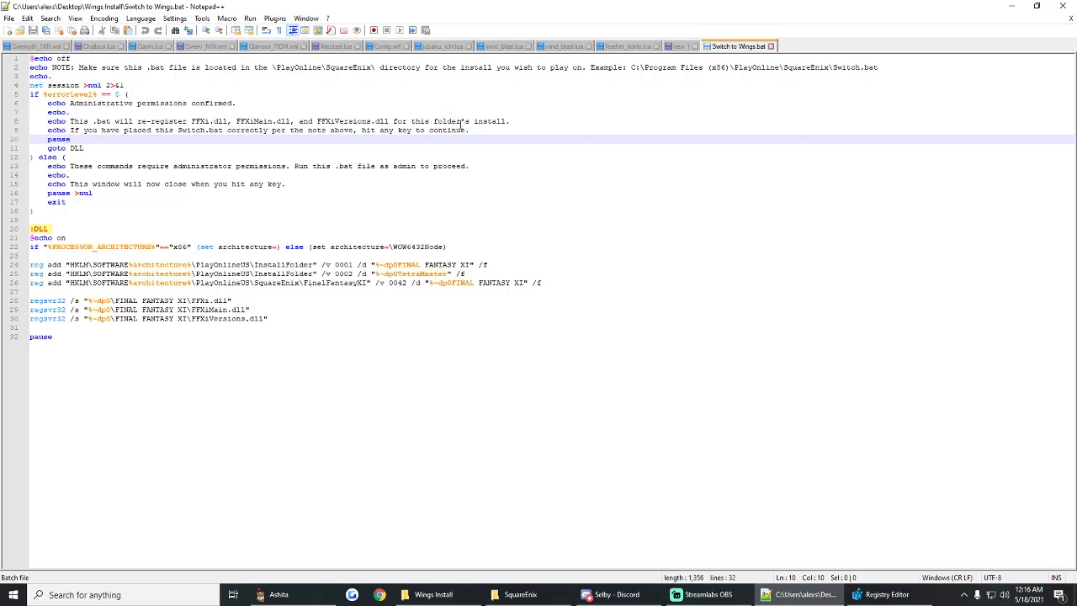
pyautogui.moveTo(895, 598)
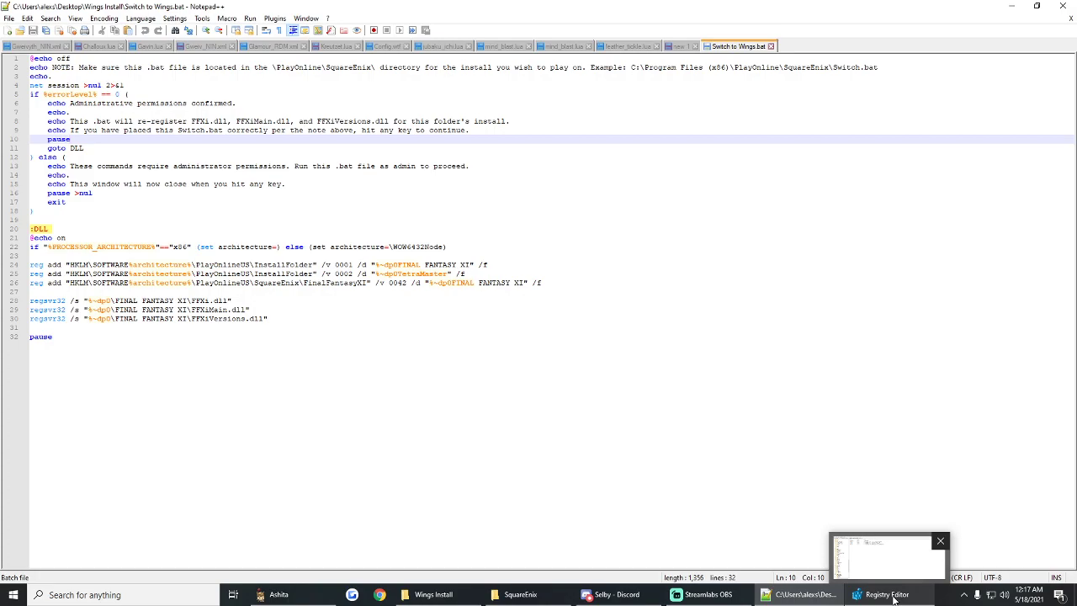
# Check the PlayOnlineUS InstallFolder values, then bring back the Wings Install and SquareEnix folders.
pyautogui.click(895, 598)
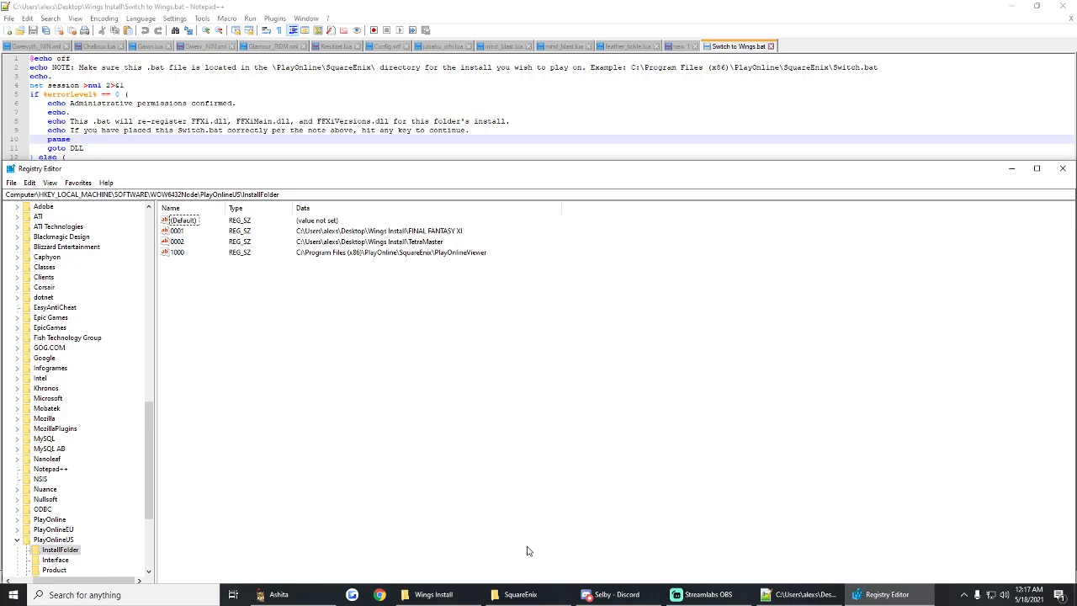
pyautogui.click(433, 594)
pyautogui.click(520, 594)
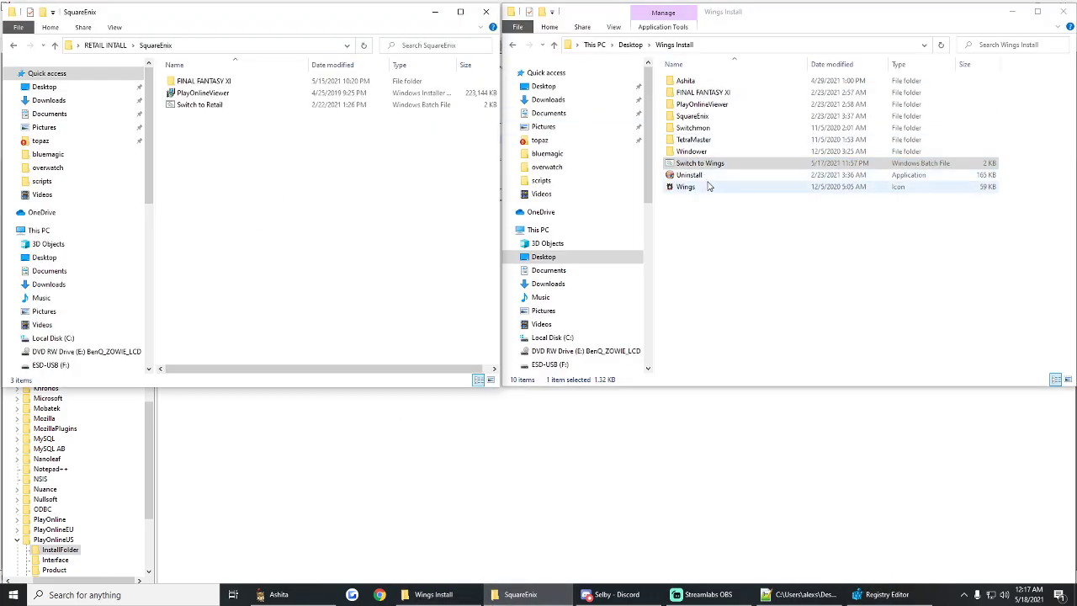
pyautogui.click(705, 225)
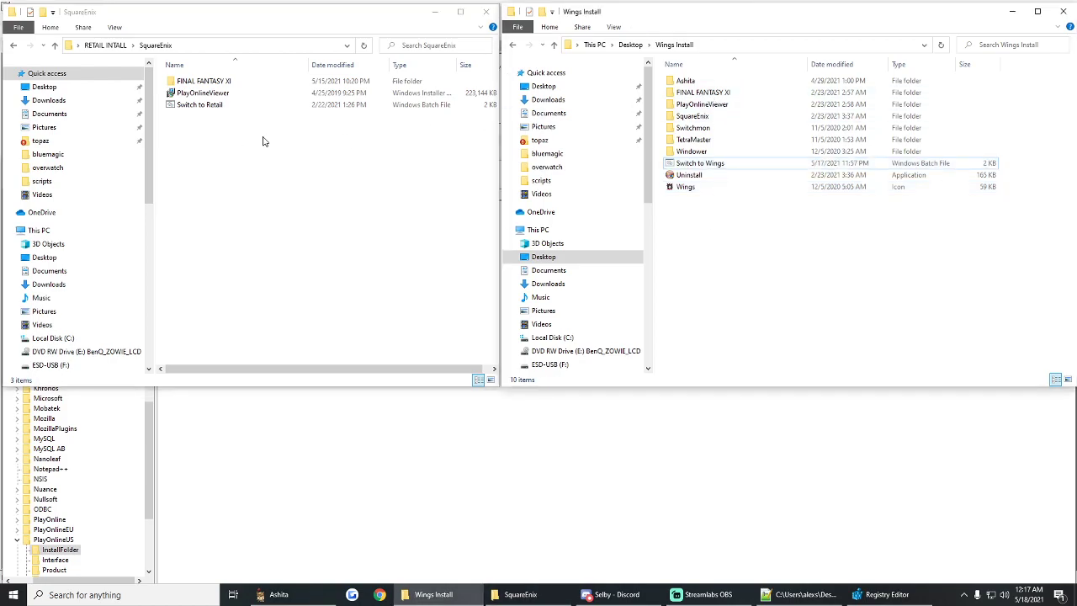
pyautogui.doubleClick(205, 81)
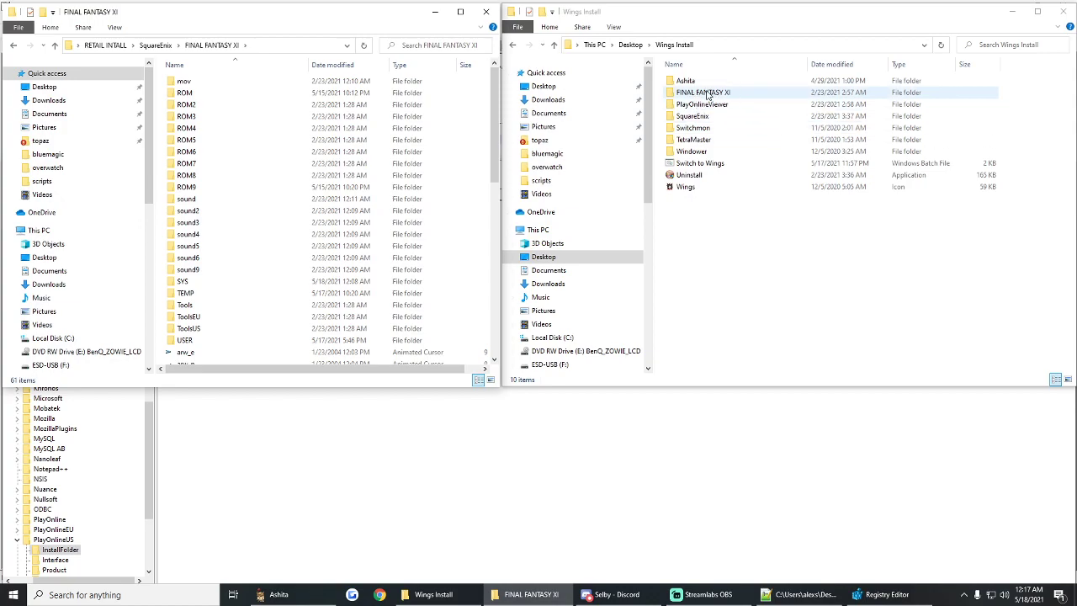
pyautogui.doubleClick(706, 93)
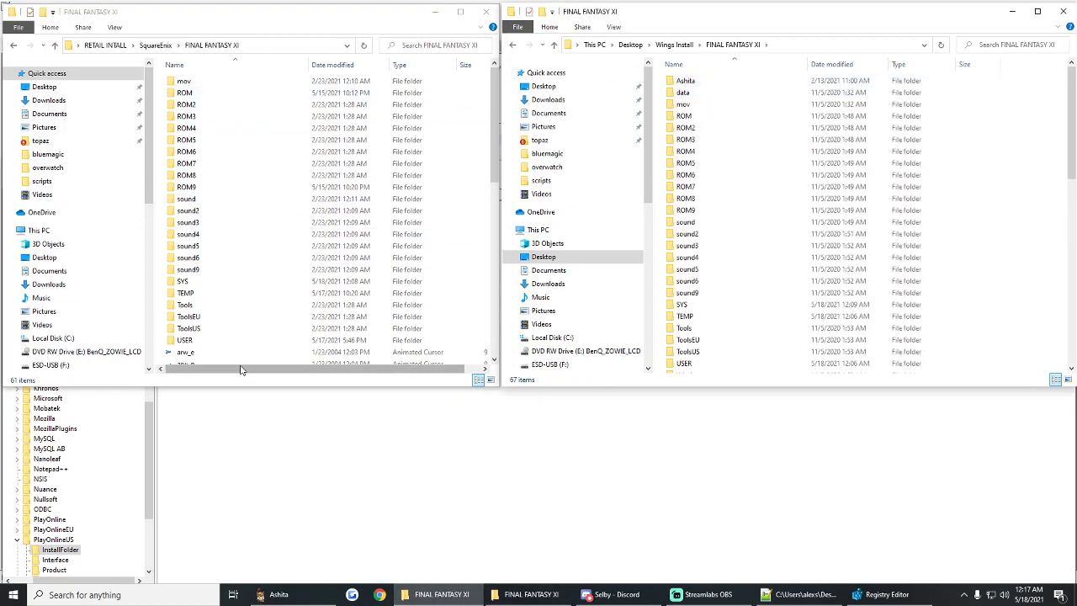
pyautogui.scroll(-5, 737, 240)
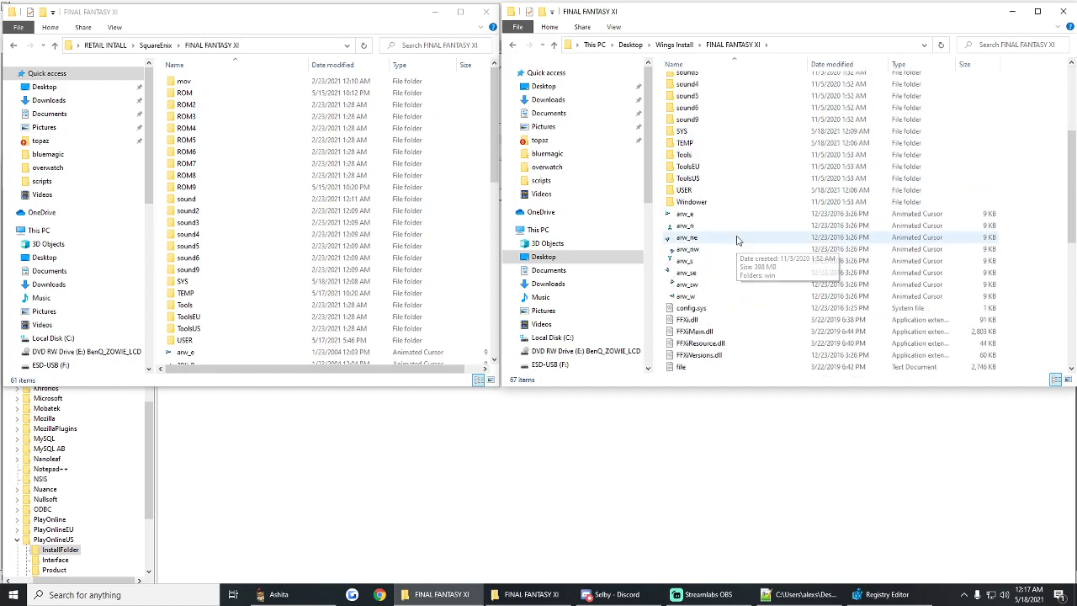
pyautogui.scroll(6, 735, 235)
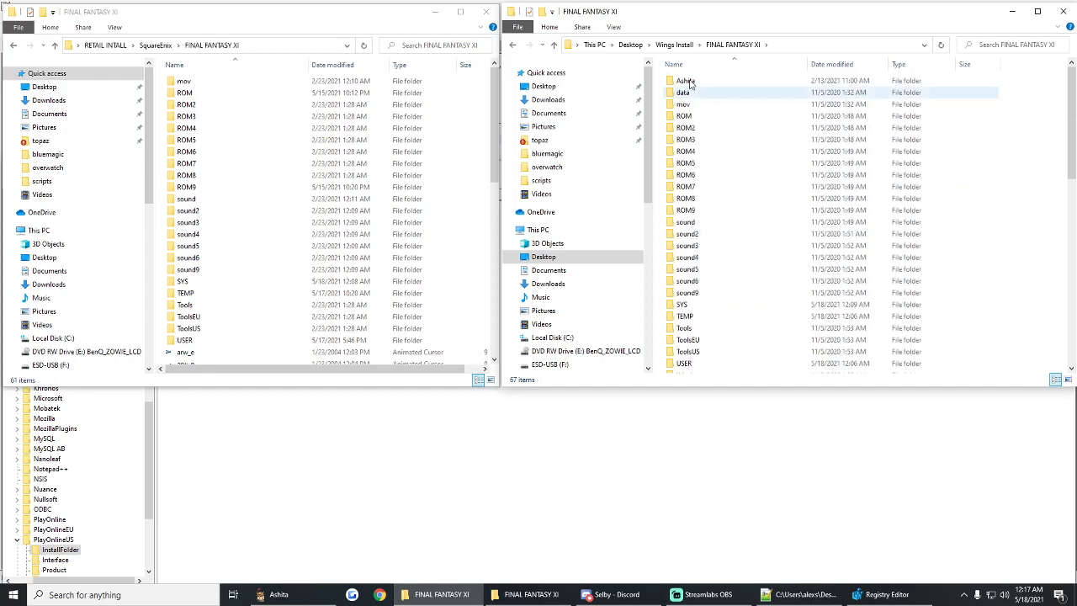
pyautogui.click(513, 45)
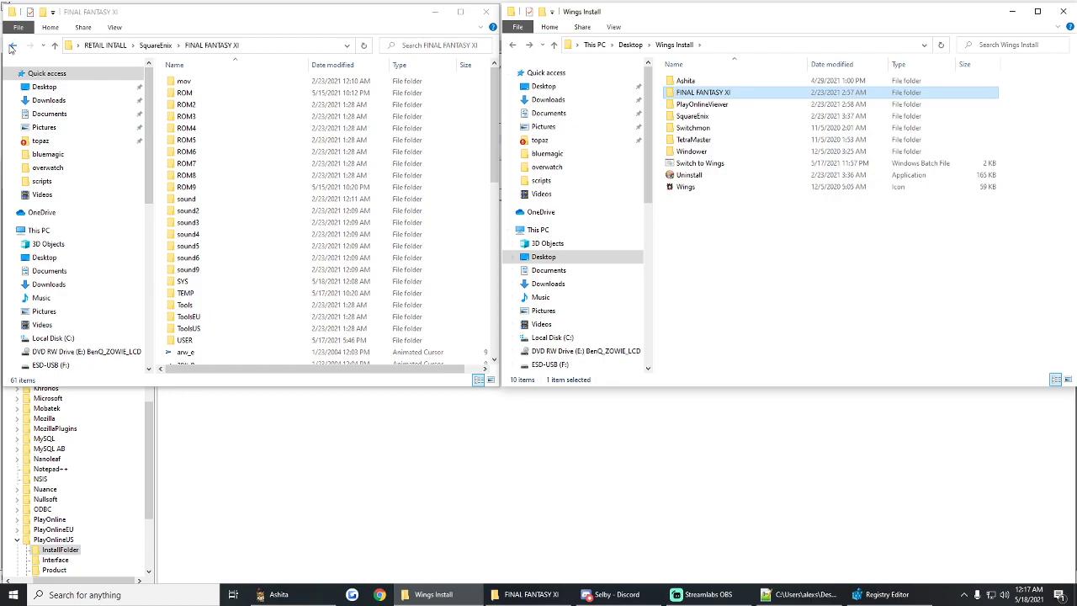
pyautogui.click(13, 45)
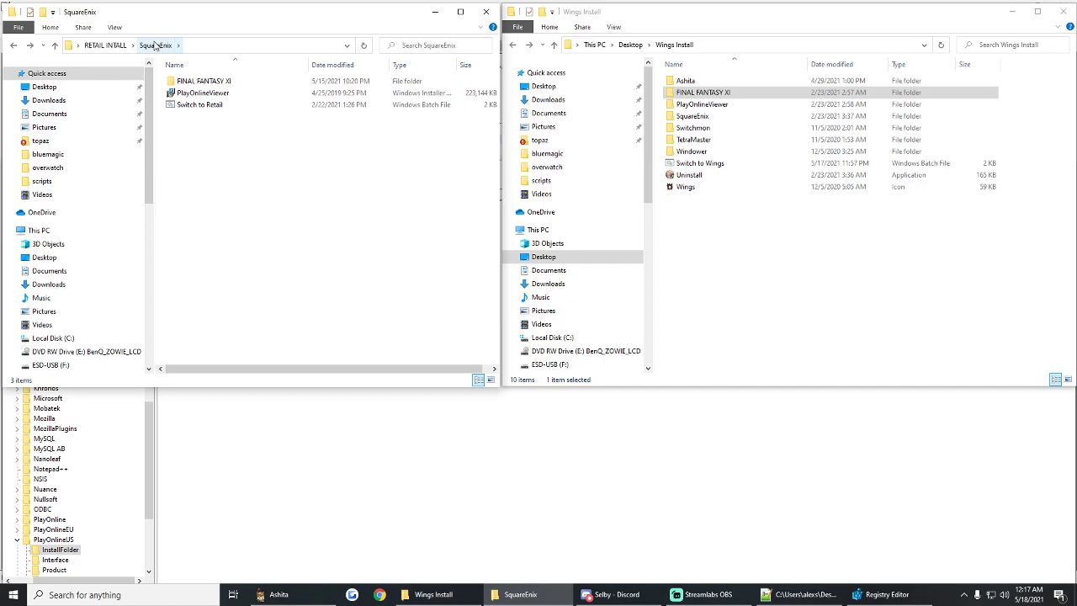
pyautogui.click(104, 46)
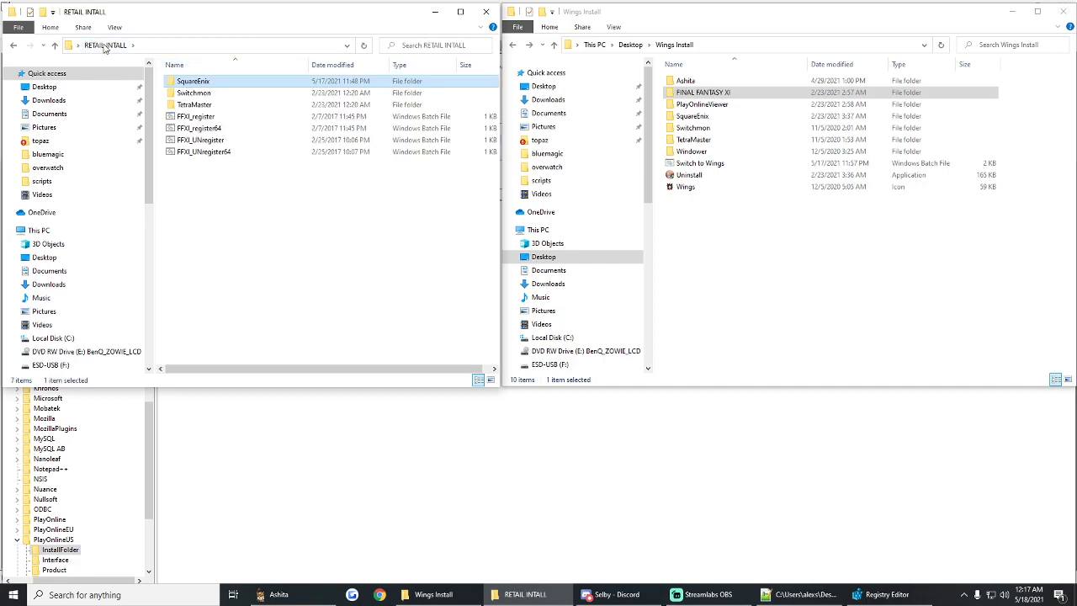
pyautogui.doubleClick(187, 85)
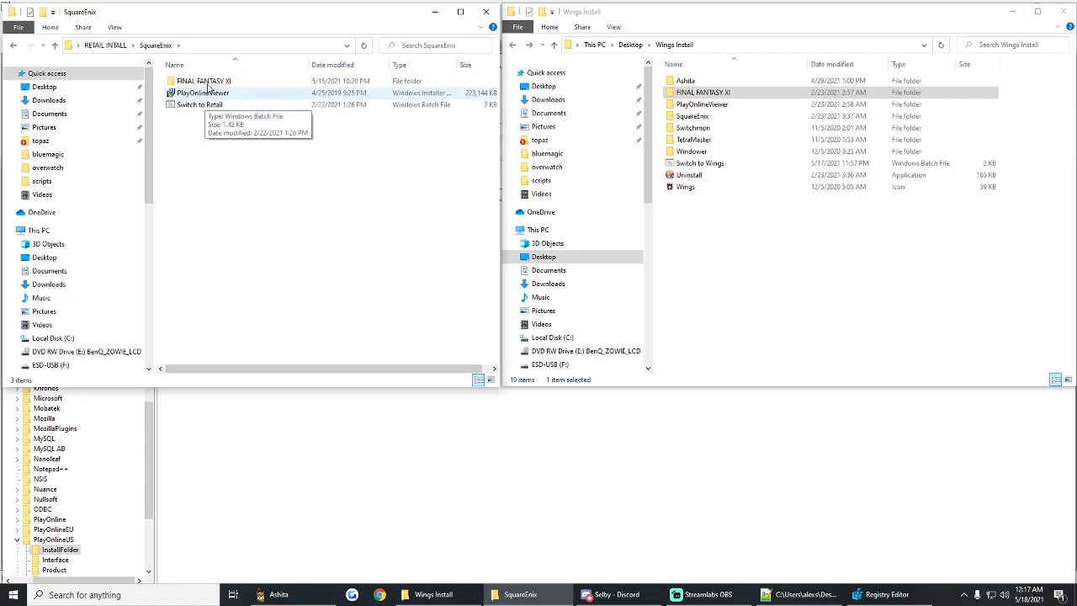
pyautogui.click(209, 84)
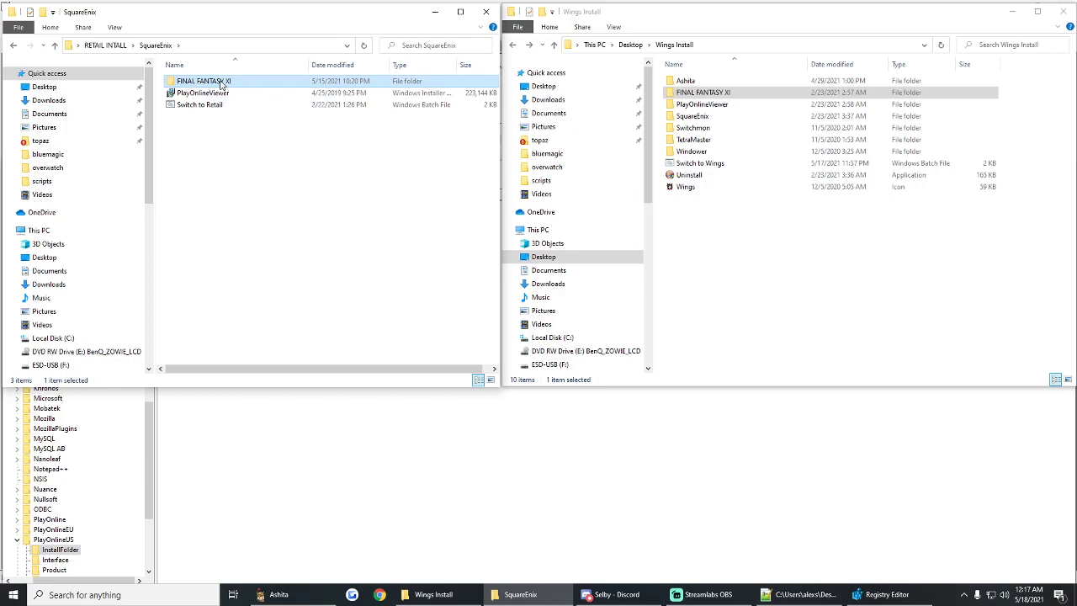
pyautogui.click(233, 163)
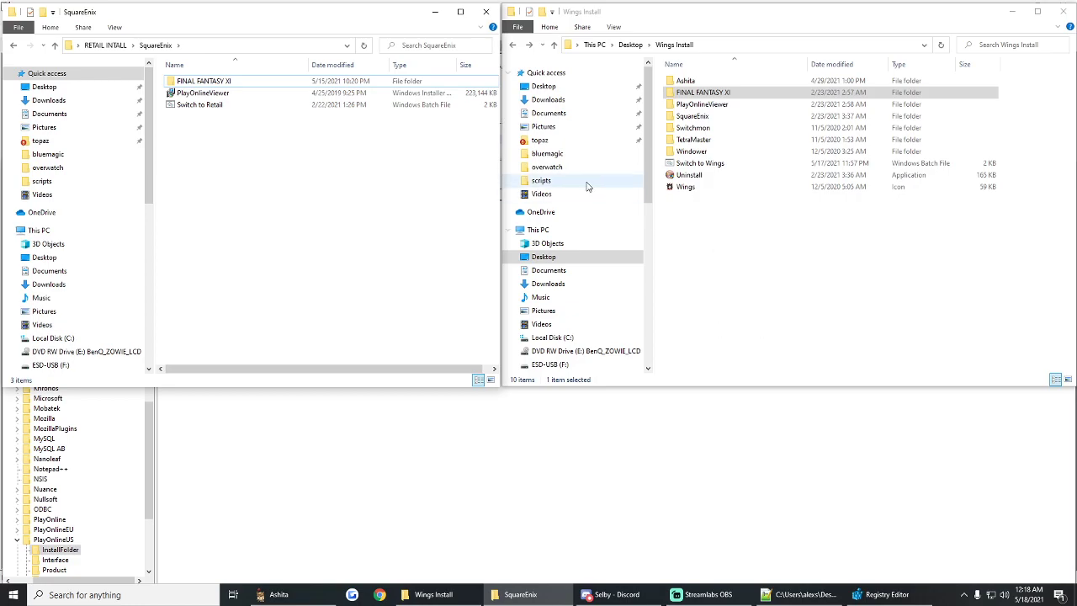
# Review reg add lines 24–26 of Switch to Wings.bat, then compare against the InstallFolder registry values.
pyautogui.click(798, 594)
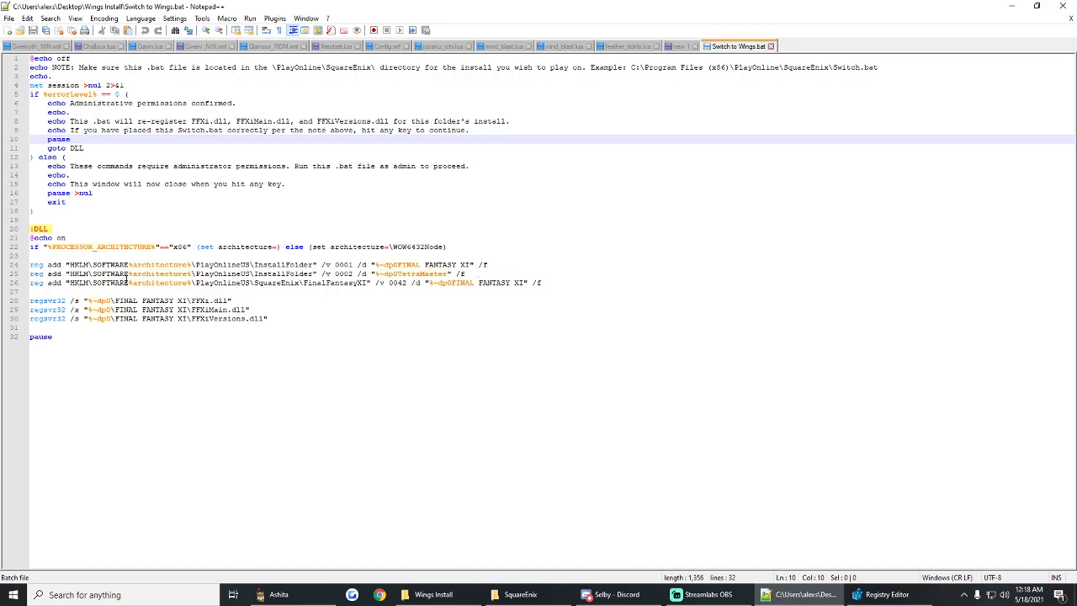
pyautogui.moveTo(31, 264); pyautogui.dragTo(574, 283)
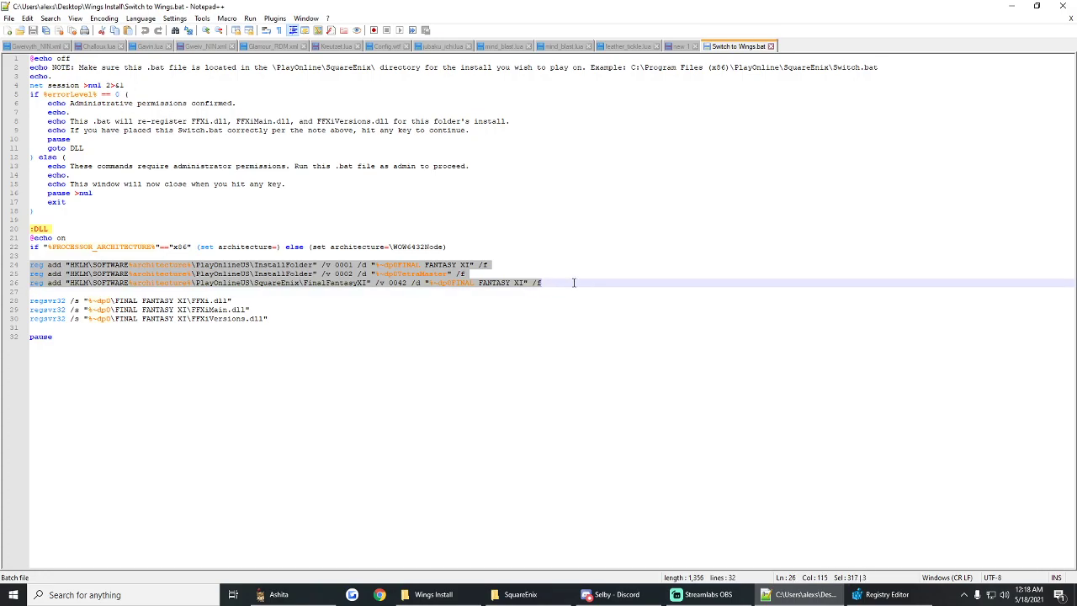
pyautogui.click(589, 228)
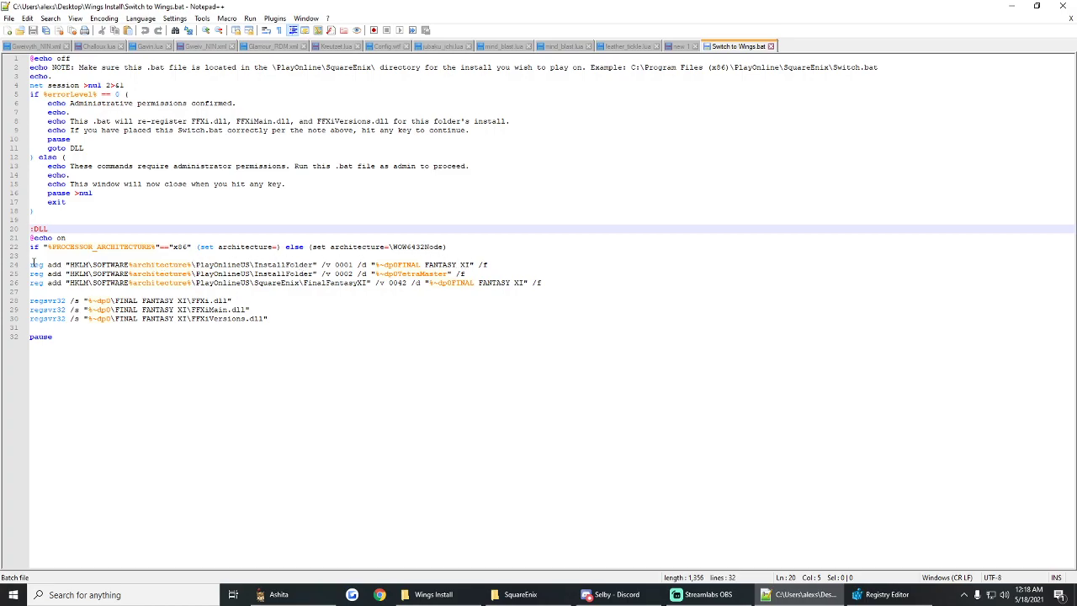
pyautogui.moveTo(30, 264)
pyautogui.mouseDown()
pyautogui.moveTo(496, 265)
pyautogui.moveTo(66, 283)
pyautogui.moveTo(27, 275)
pyautogui.mouseUp()
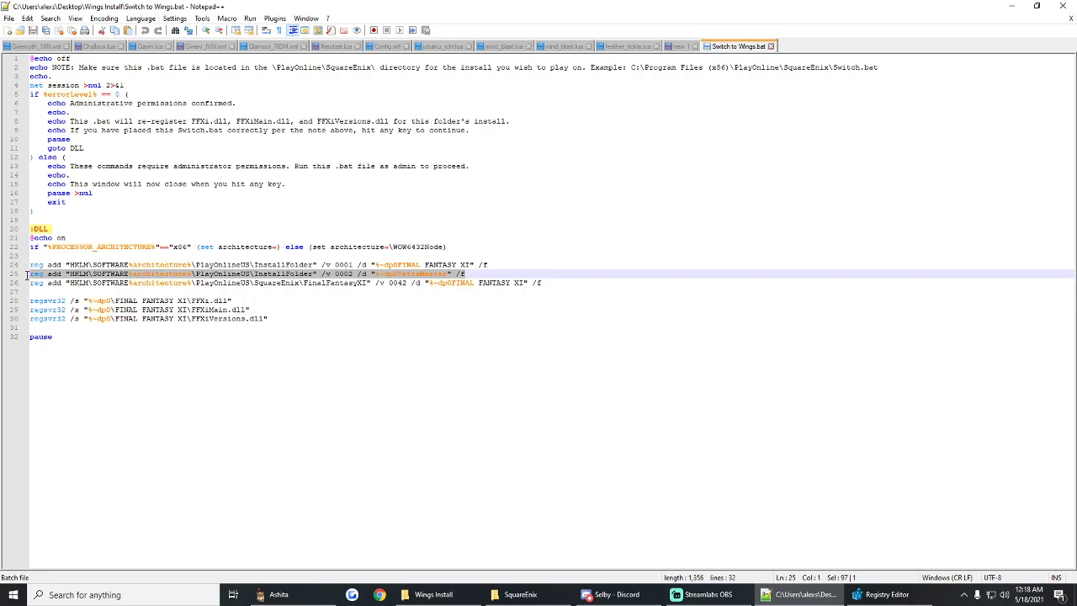
pyautogui.click(579, 456)
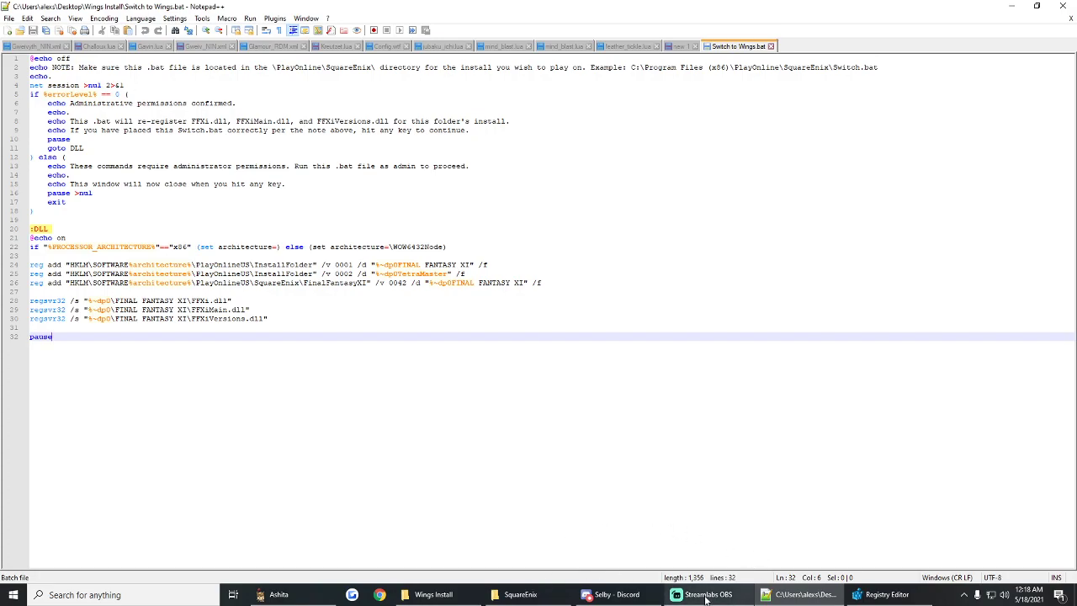
pyautogui.click(897, 594)
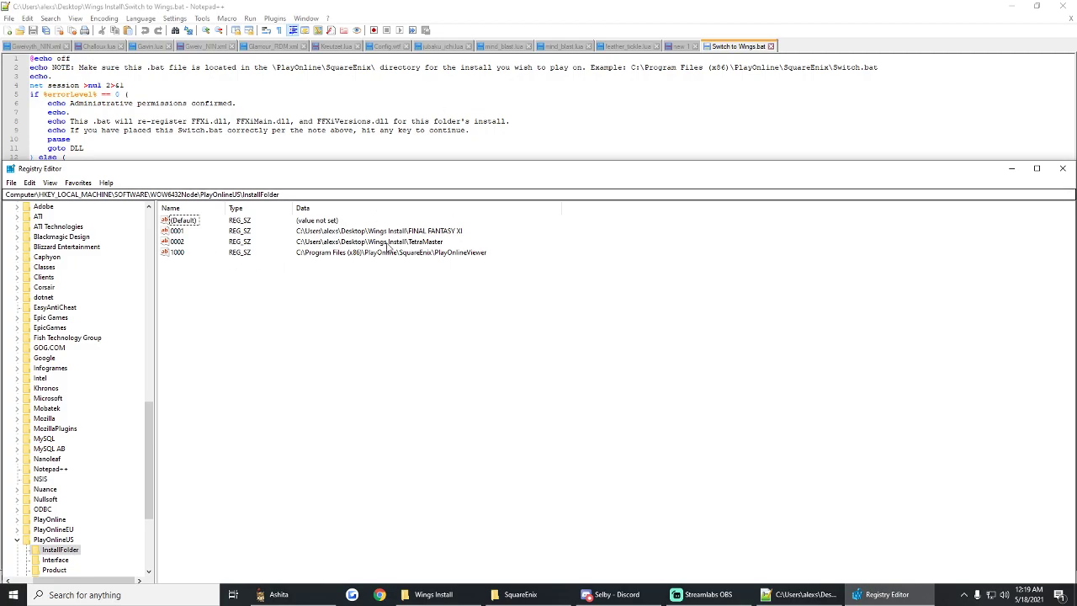
# Bring Switch to Wings.bat back up to compare its InstallFolder 0001, 0002 and 0042 lines.
pyautogui.click(800, 594)
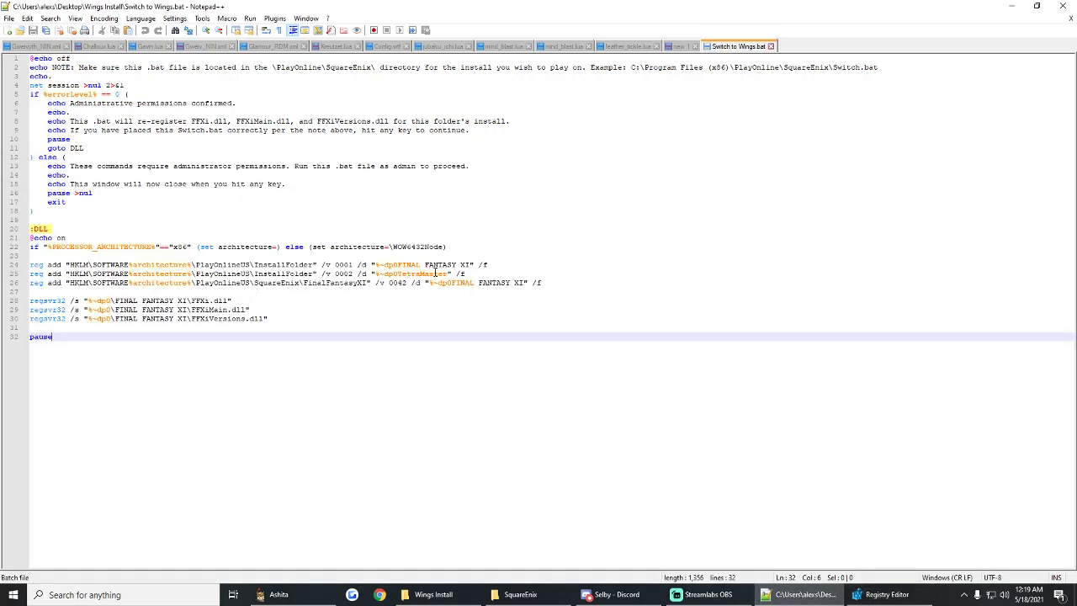
# Inspect reg add lines 24–26 and the first regsvr32 line of Switch to Wings.bat.
pyautogui.click(479, 275)
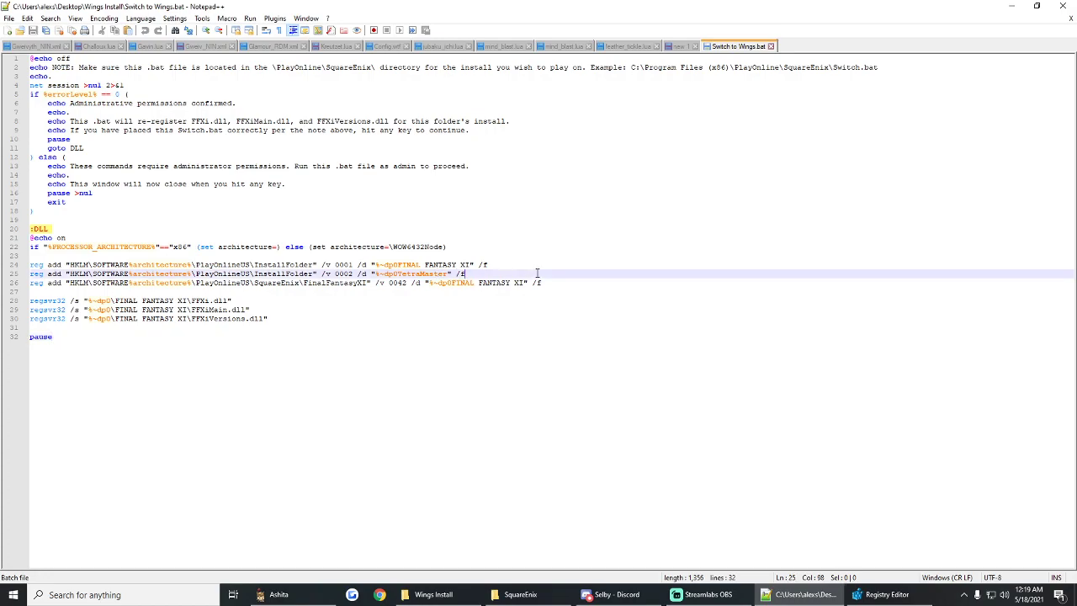
pyautogui.click(478, 265)
pyautogui.click(523, 283)
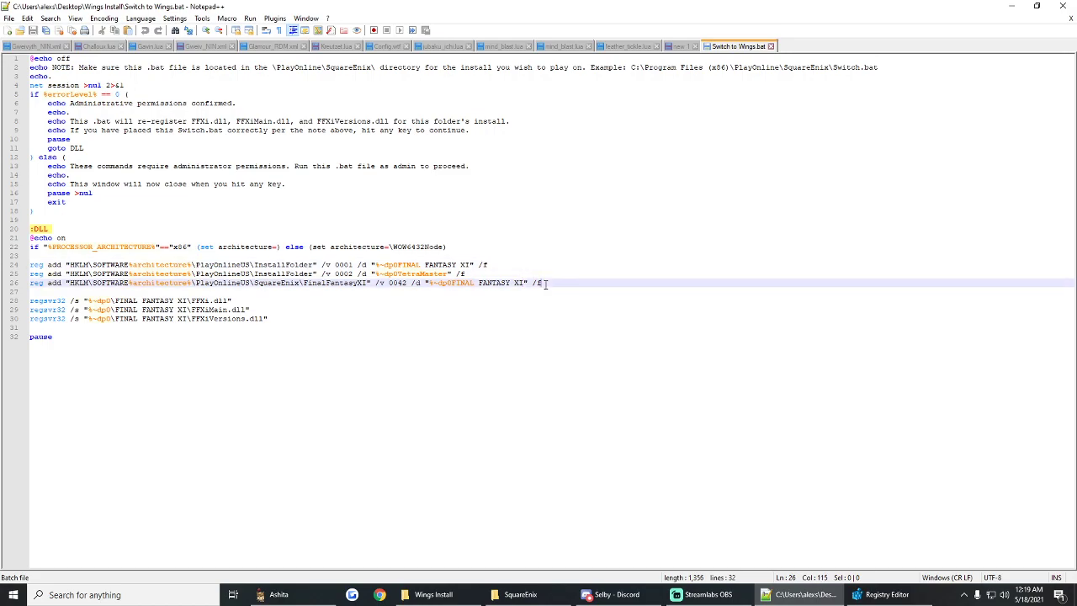
pyautogui.click(542, 303)
pyautogui.click(472, 274)
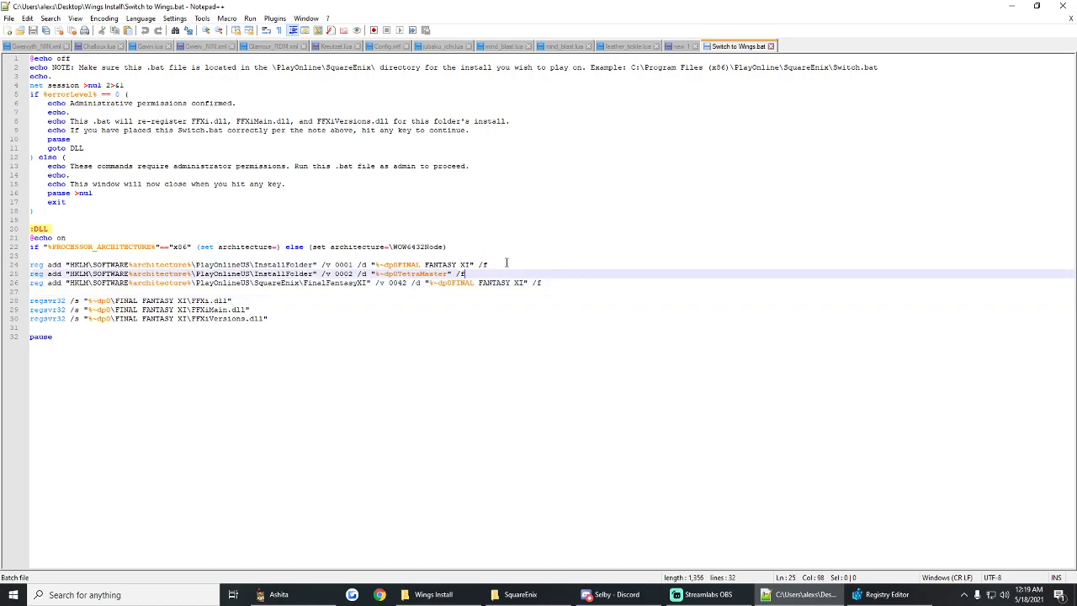
pyautogui.click(546, 281)
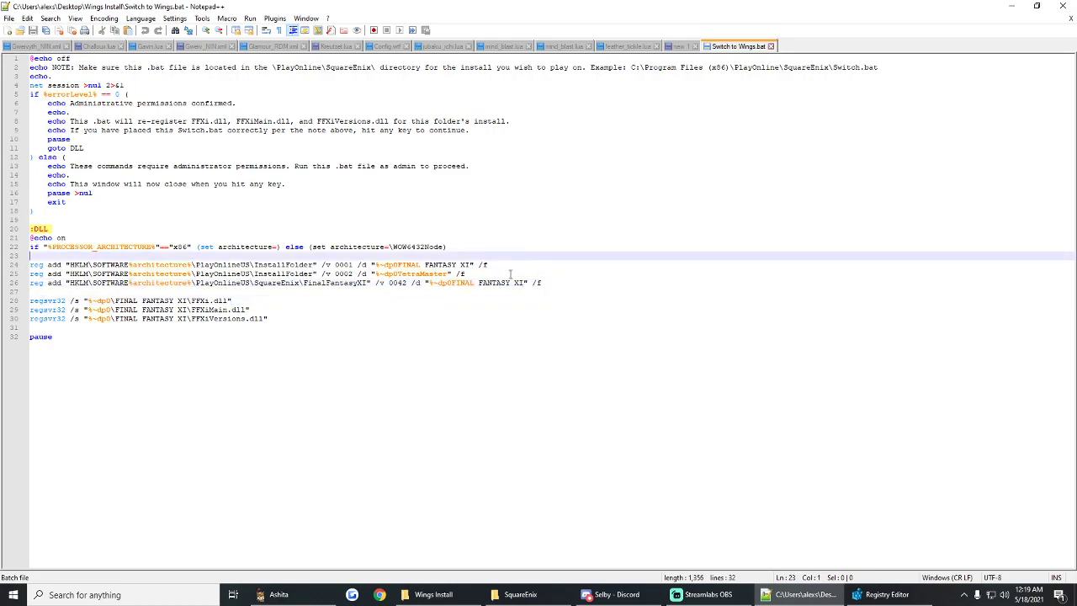
pyautogui.click(485, 275)
pyautogui.click(539, 283)
pyautogui.click(553, 277)
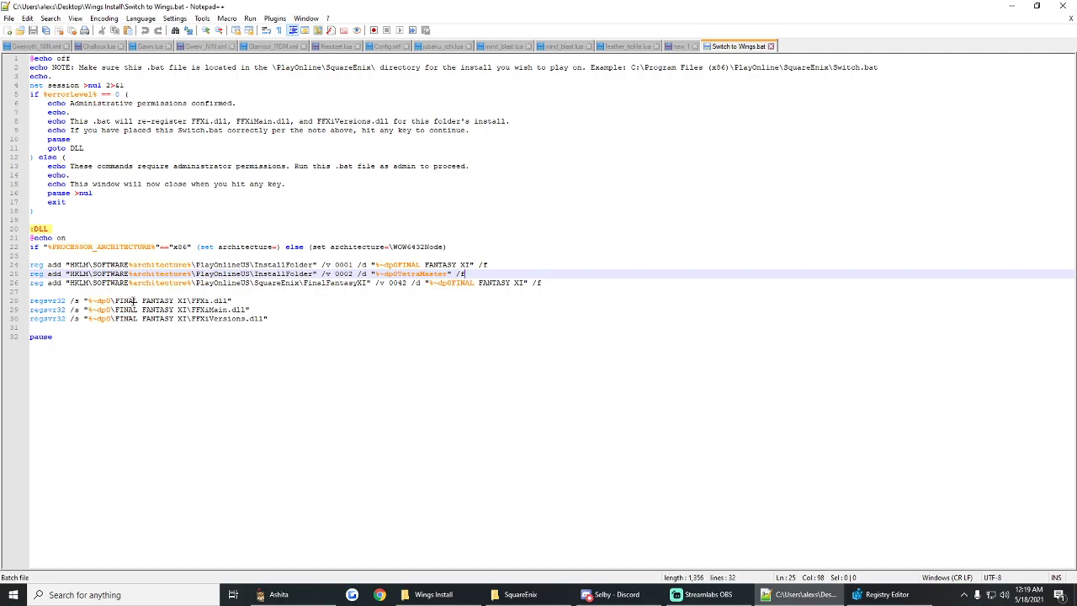
# Highlight lines 24–30, then switch to Registry Editor's InstallFolder values.
pyautogui.moveTo(270, 321); pyautogui.dragTo(25, 266)
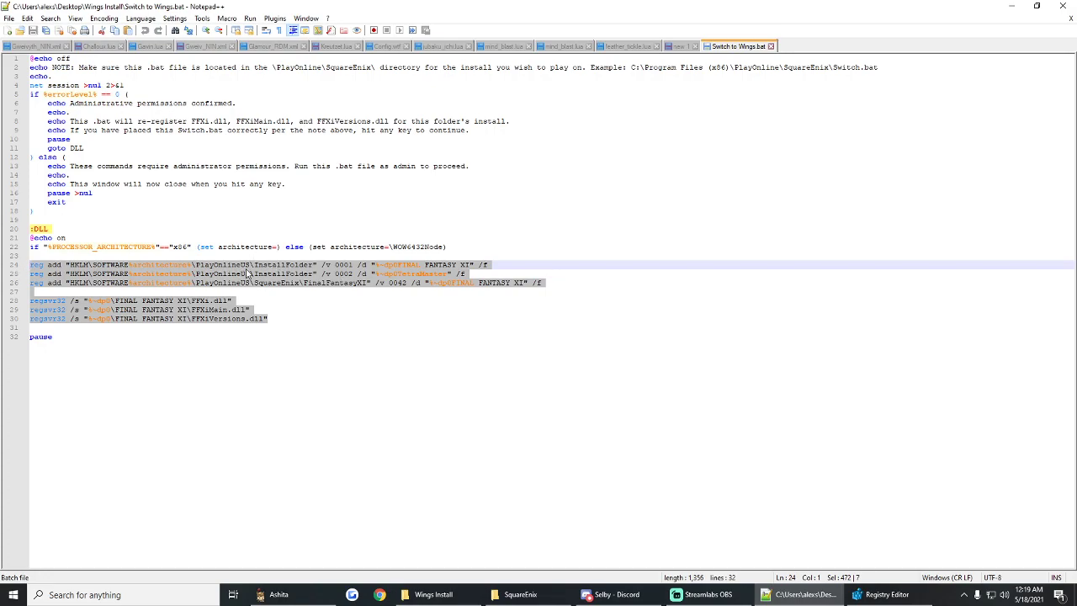
pyautogui.click(369, 341)
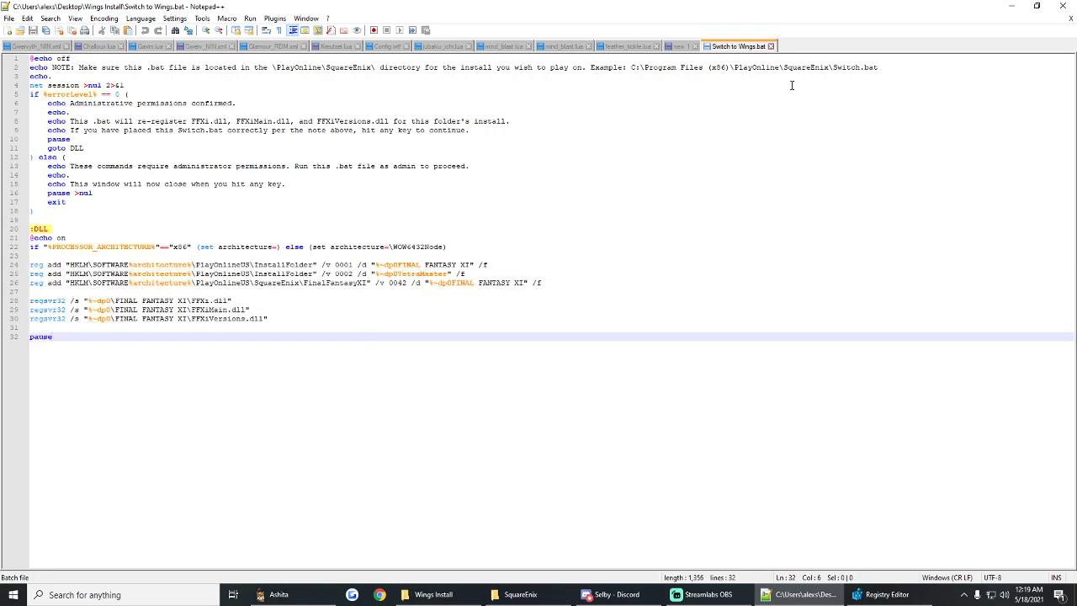
pyautogui.click(879, 594)
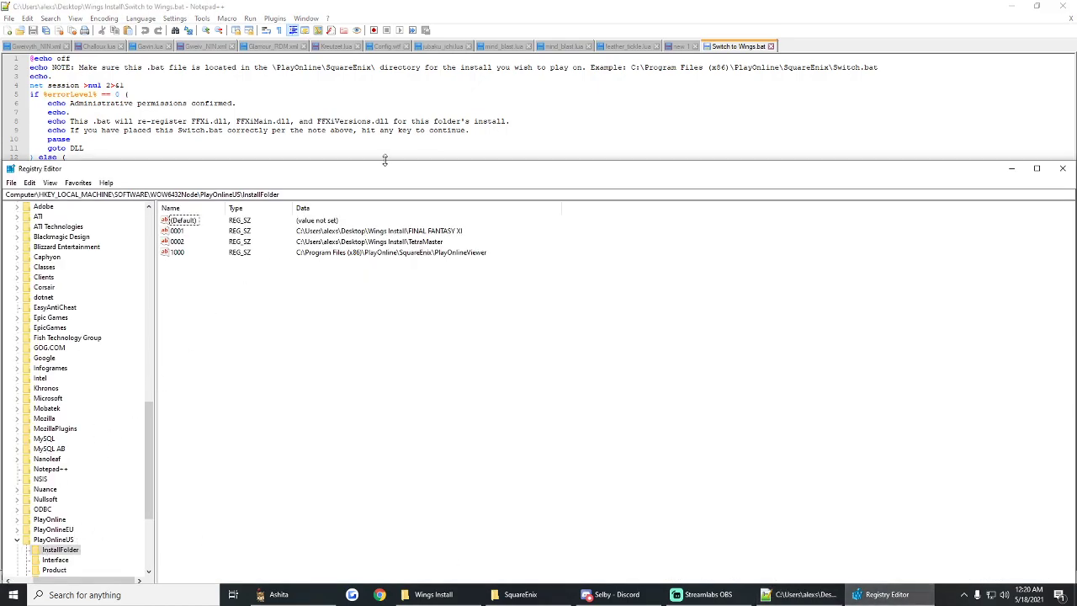
# Run Switch to Retail.bat as administrator from the retail SquareEnix folder and dismiss its prompts.
pyautogui.click(560, 115)
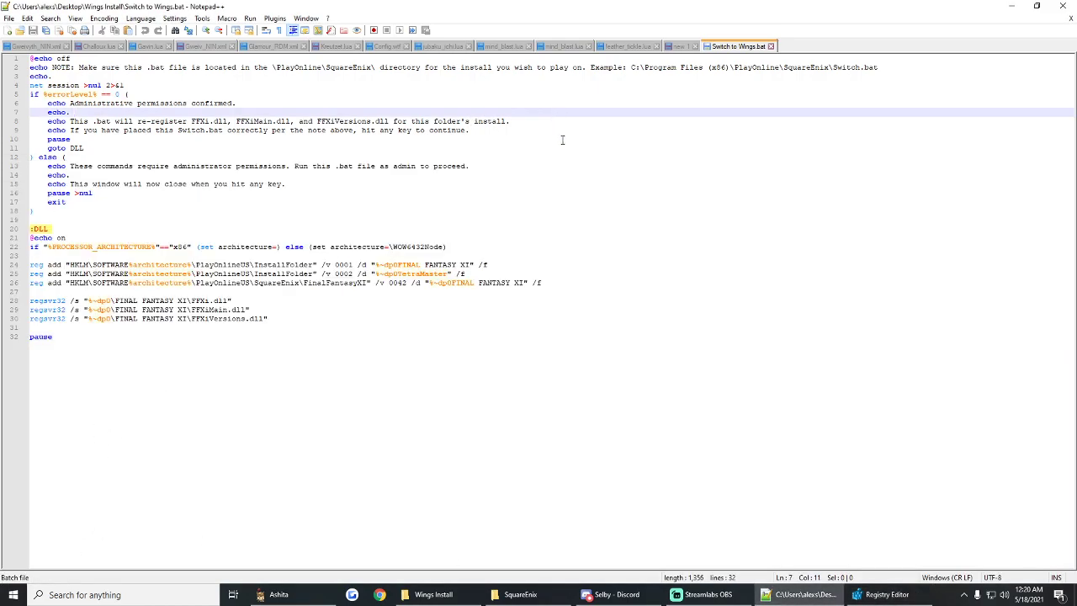
pyautogui.click(433, 594)
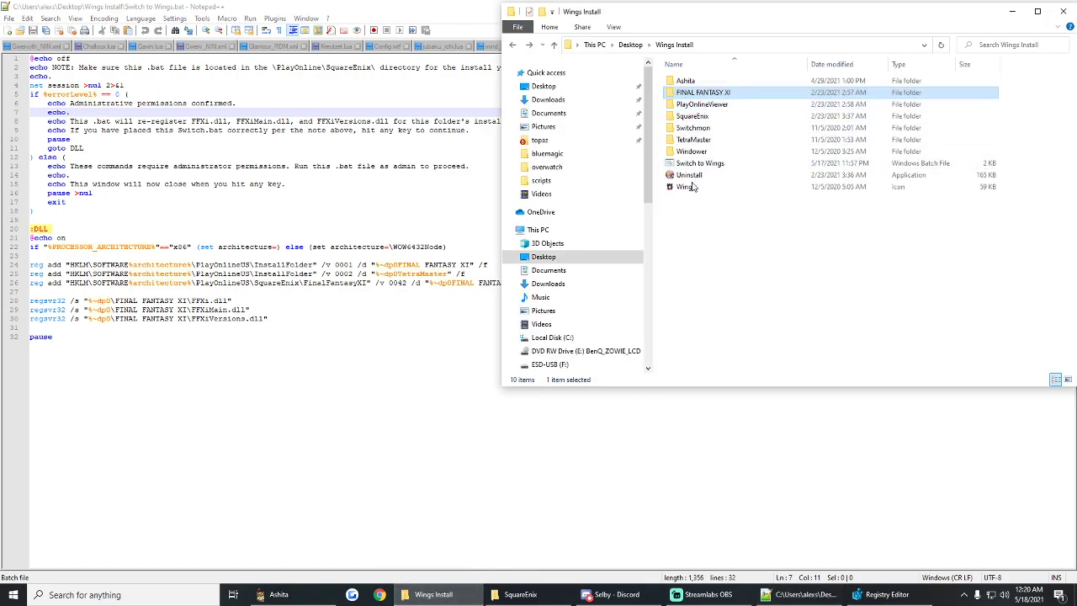
pyautogui.click(506, 600)
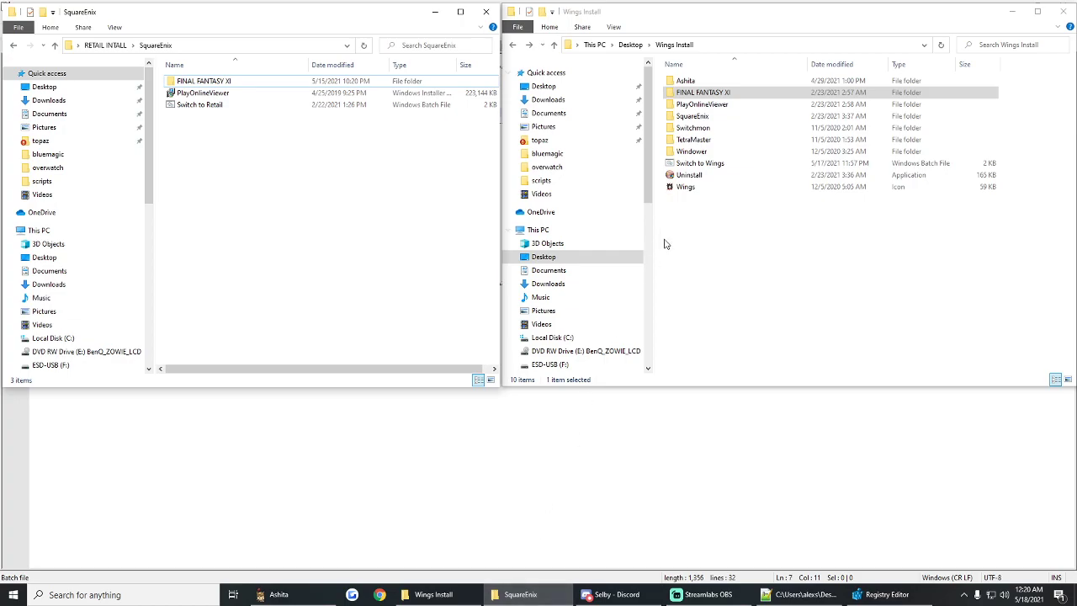
pyautogui.click(207, 108)
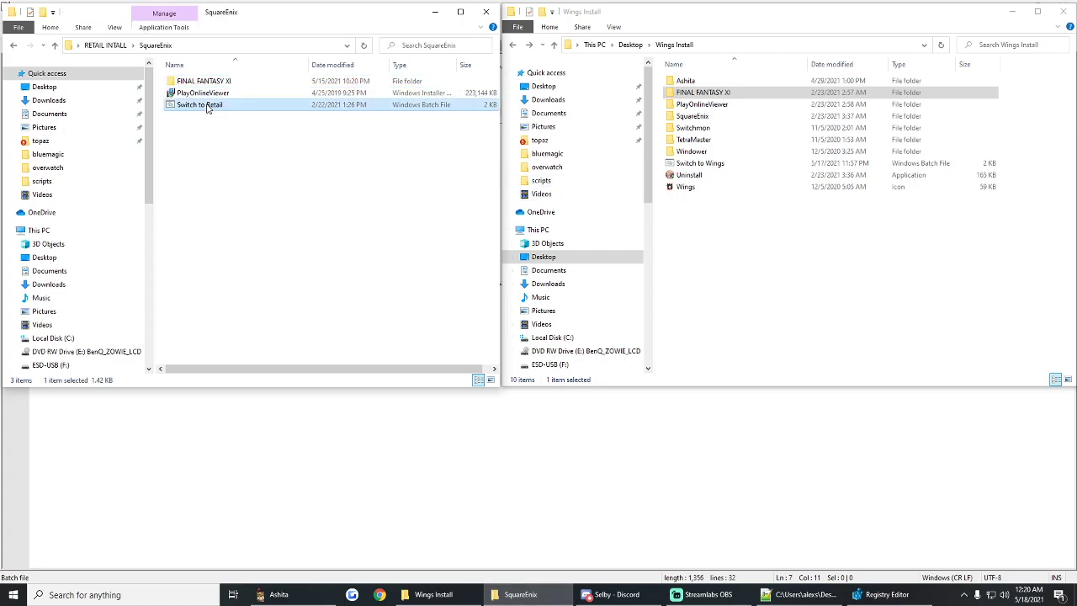
pyautogui.rightClick(207, 105)
pyautogui.click(247, 149)
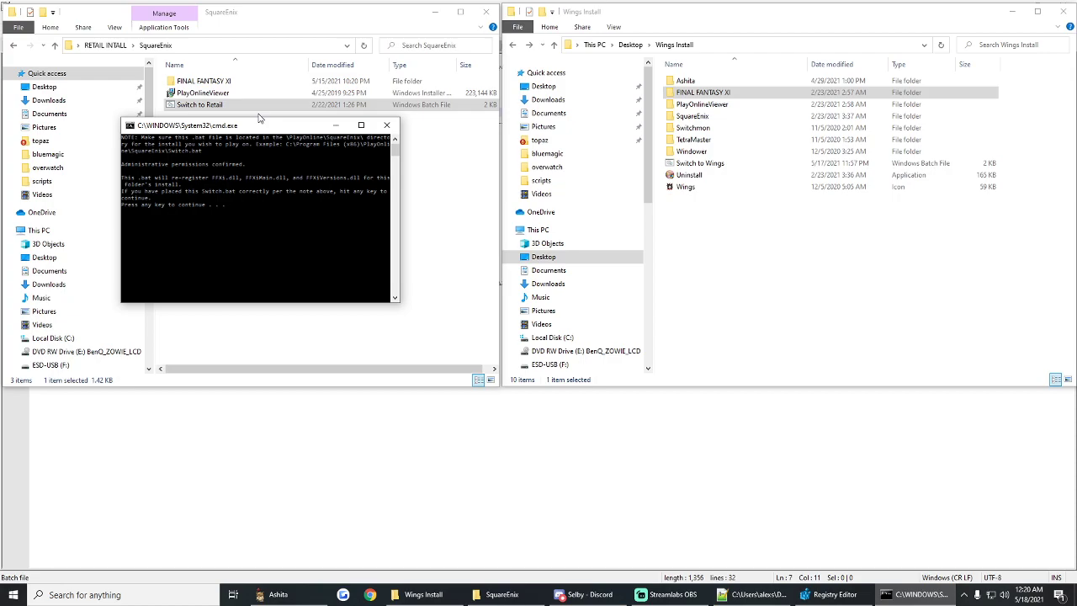
pyautogui.press('Return')
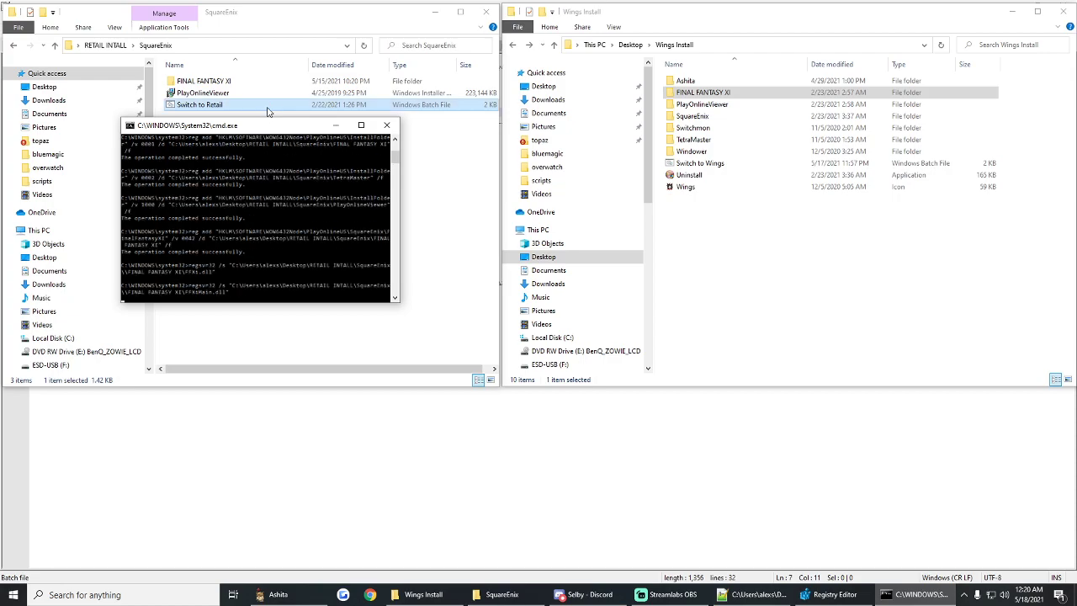
pyautogui.press('Return')
pyautogui.hotkey('alt', 'Tab')
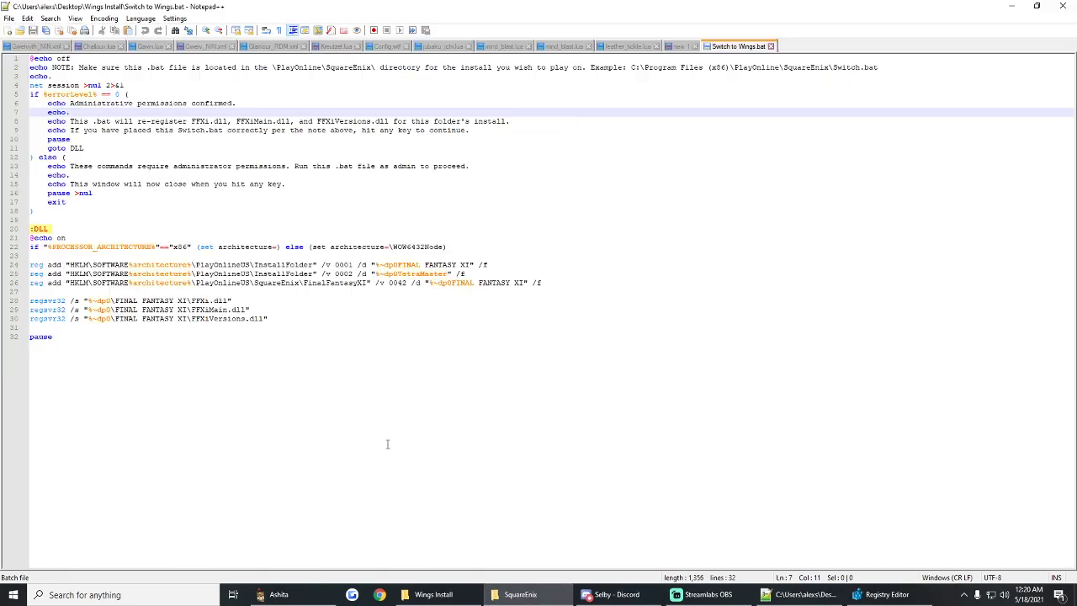
# Refresh InstallFolder to confirm the RETAIL INSTALL paths, then return to the SquareEnix folder.
pyautogui.click(387, 443)
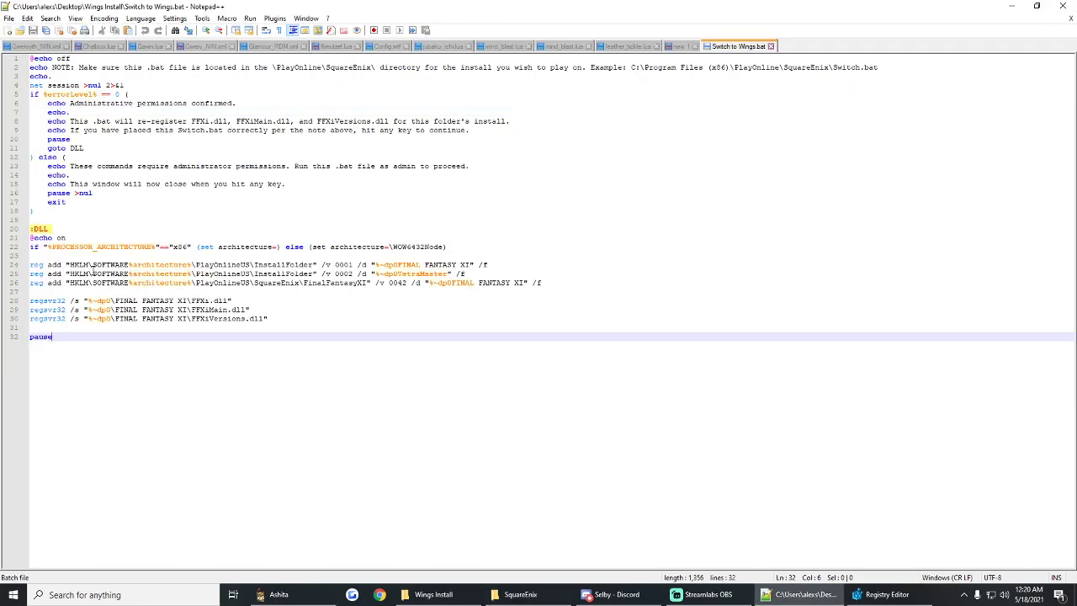
pyautogui.click(880, 595)
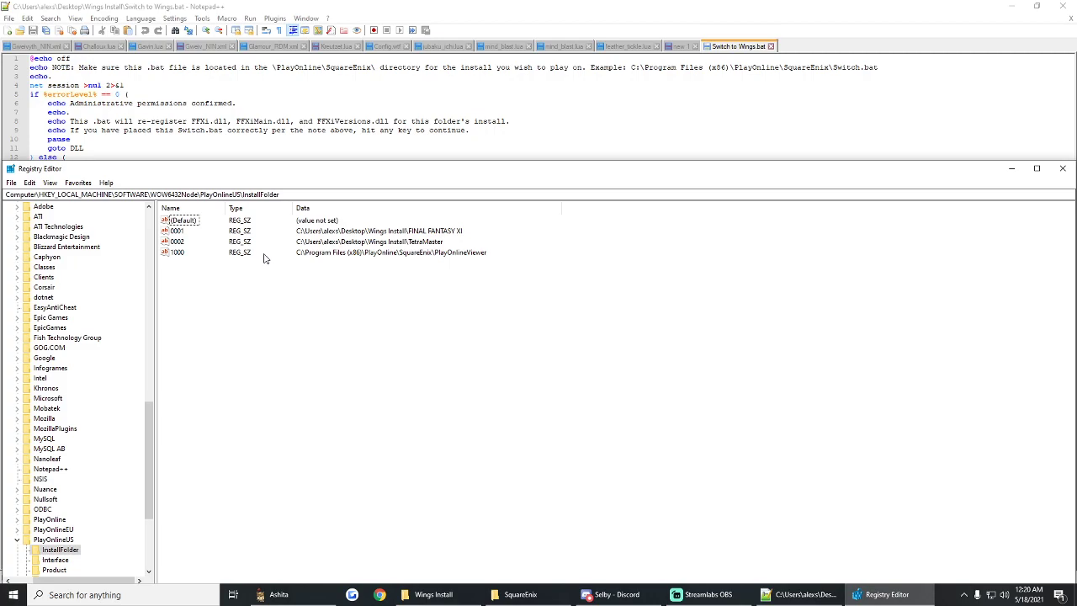
pyautogui.click(54, 568)
pyautogui.click(53, 551)
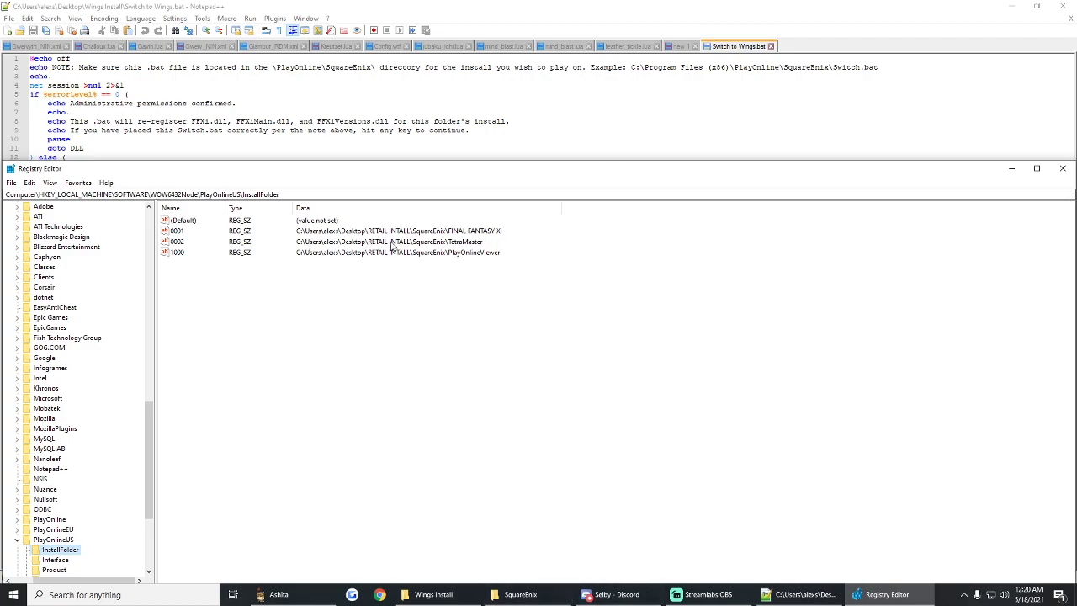
pyautogui.moveTo(459, 601)
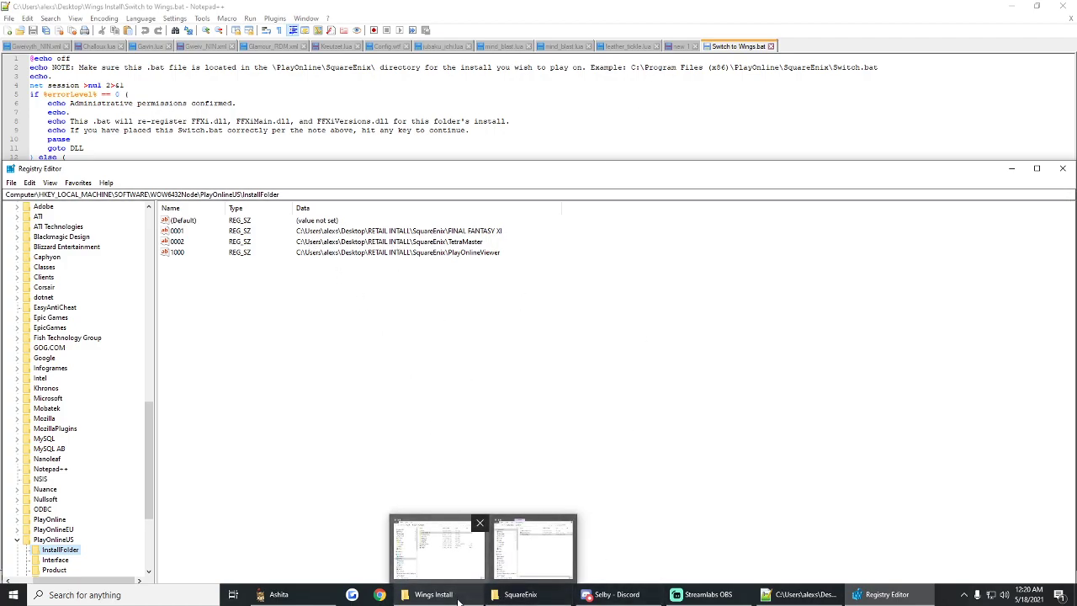
pyautogui.click(535, 547)
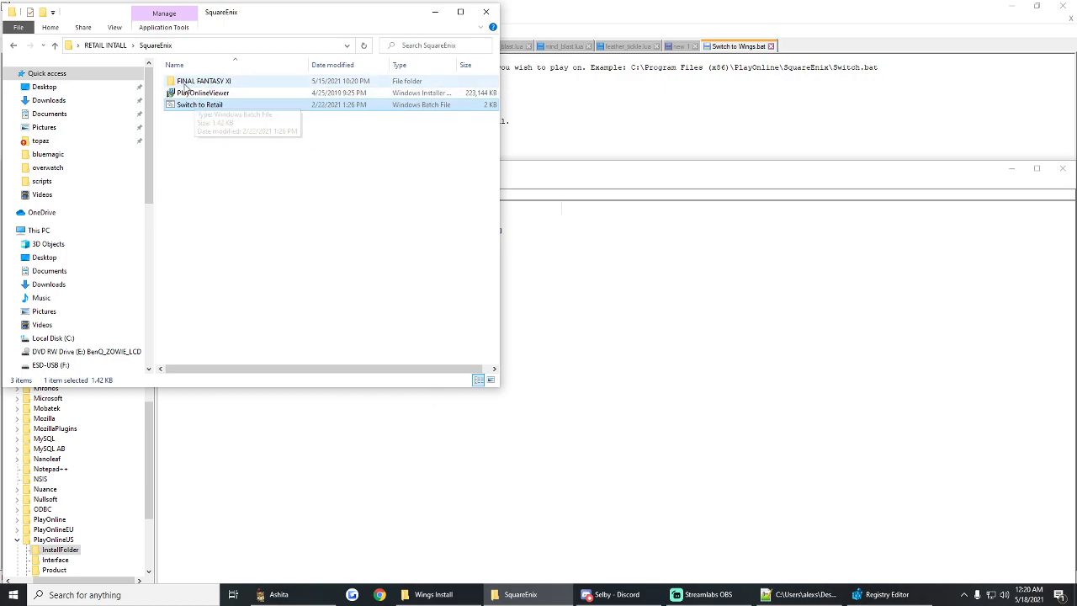
# Run Switch to Wings.bat as administrator from the Wings Install folder and close its window.
pyautogui.click(453, 596)
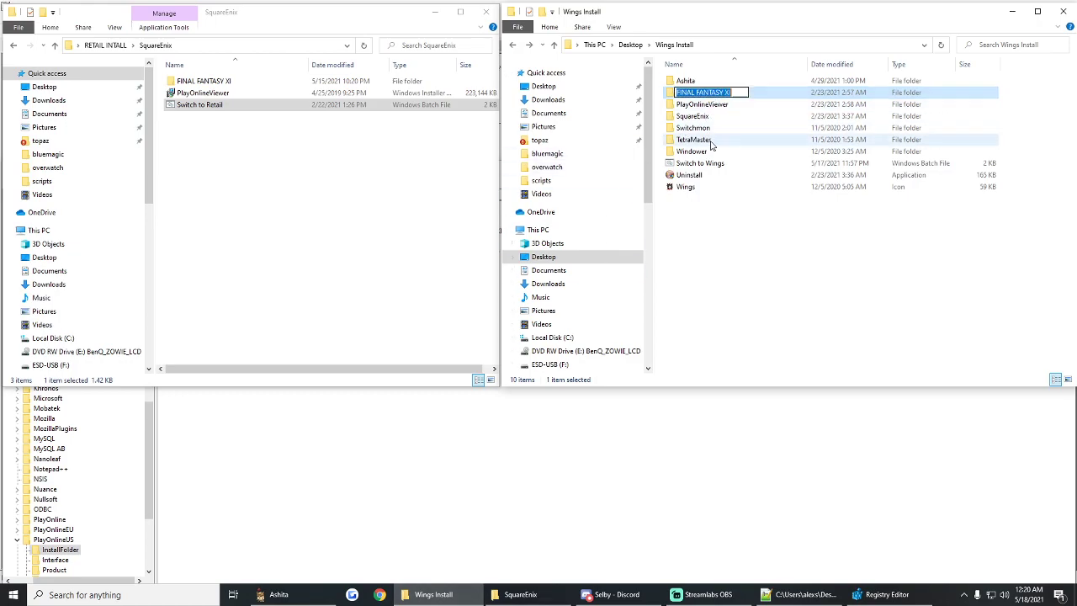
pyautogui.click(775, 247)
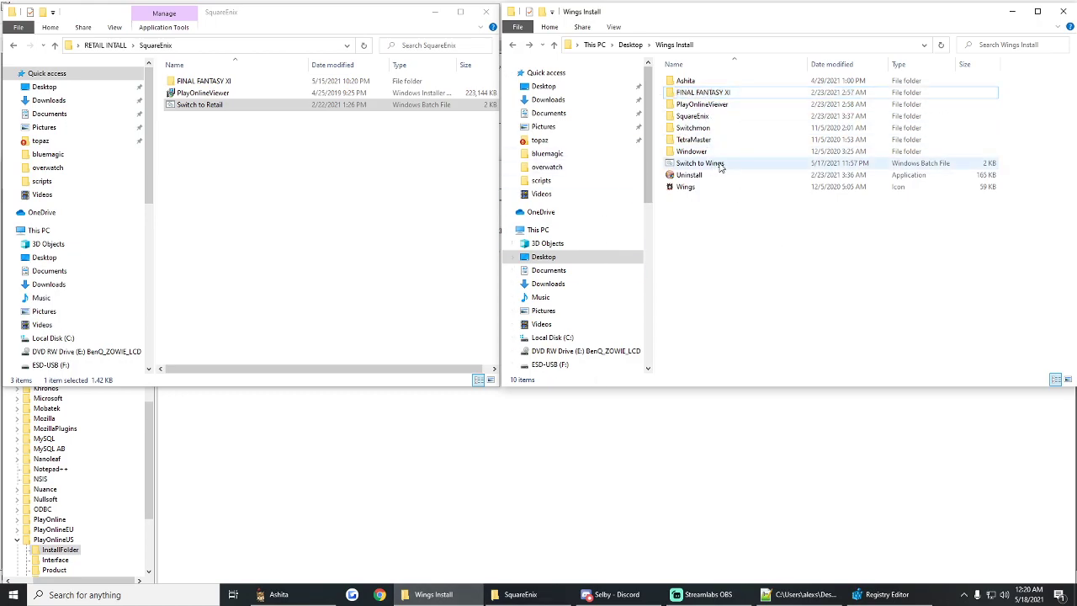
pyautogui.rightClick(697, 165)
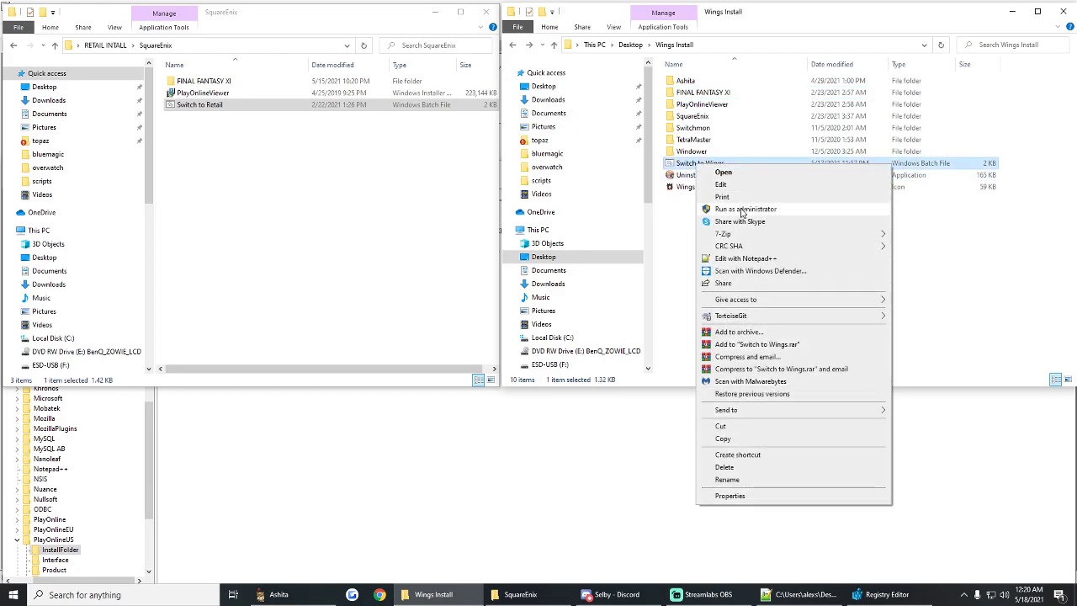
pyautogui.click(741, 210)
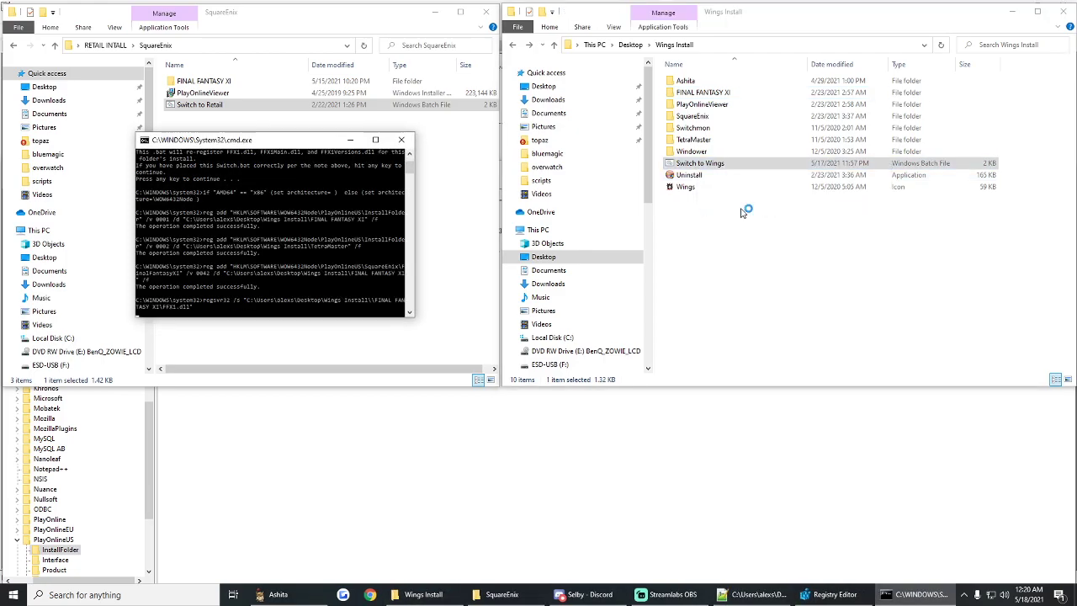
pyautogui.press('space')
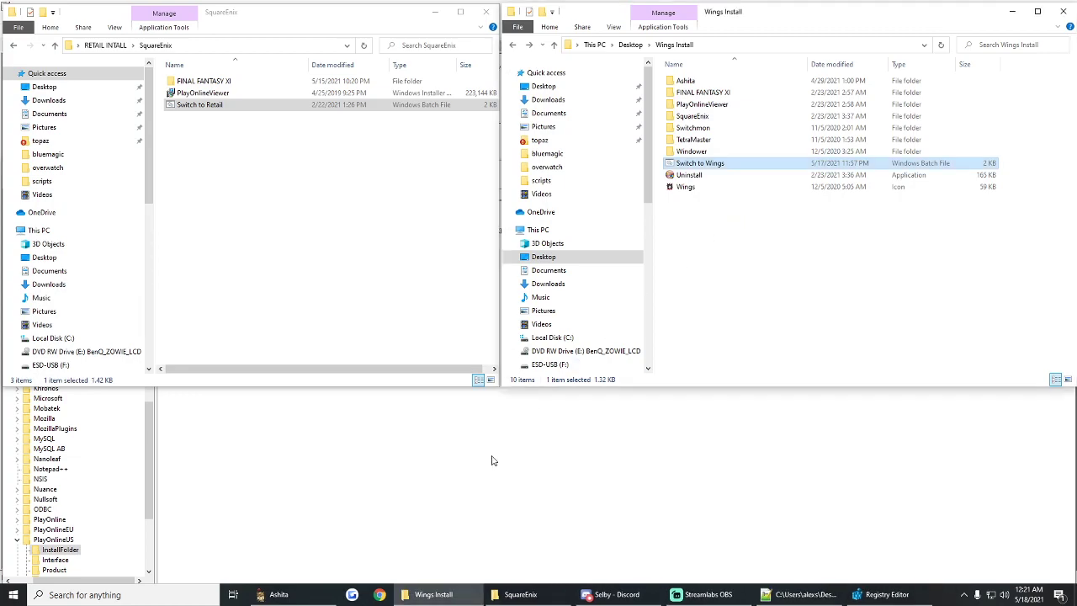
pyautogui.hotkey('alt', 'Tab')
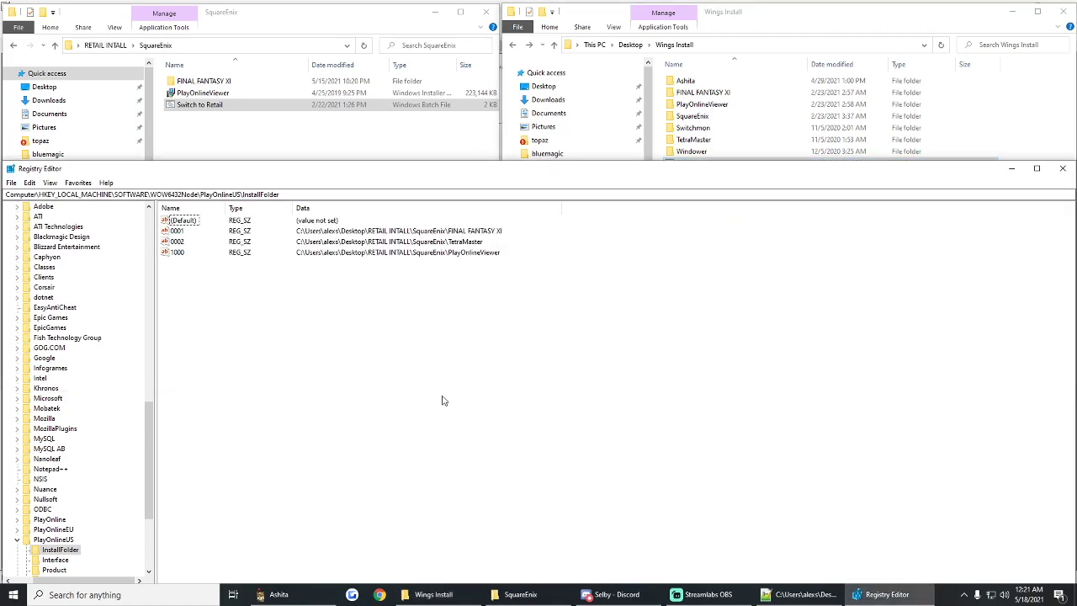
# Refresh InstallFolder: 0001 and 0002 at Wings Install, 1000 still at retail PlayOnlineViewer.
pyautogui.click(56, 560)
pyautogui.click(58, 550)
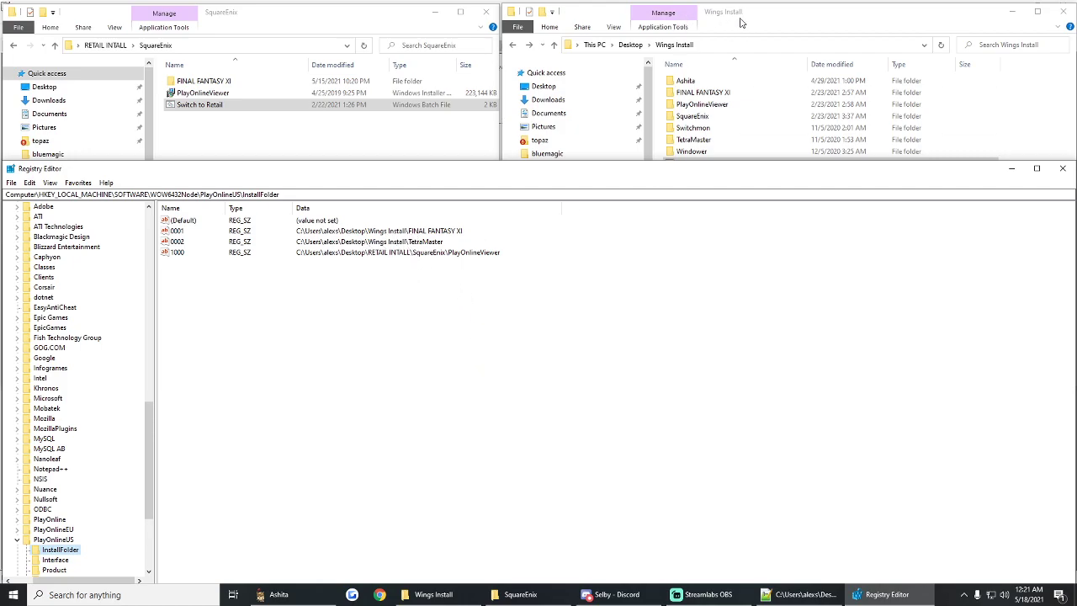
# Launch Final Fantasy XI from the Ashita launcher using the Wings GM configuration.
pyautogui.click(274, 594)
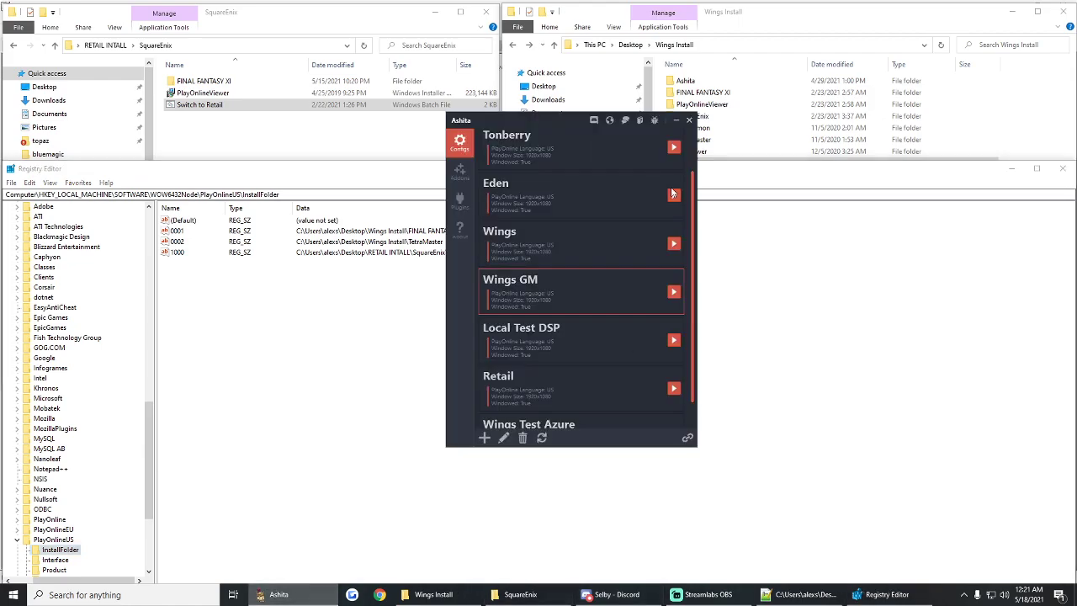
pyautogui.scroll(2, 582, 197)
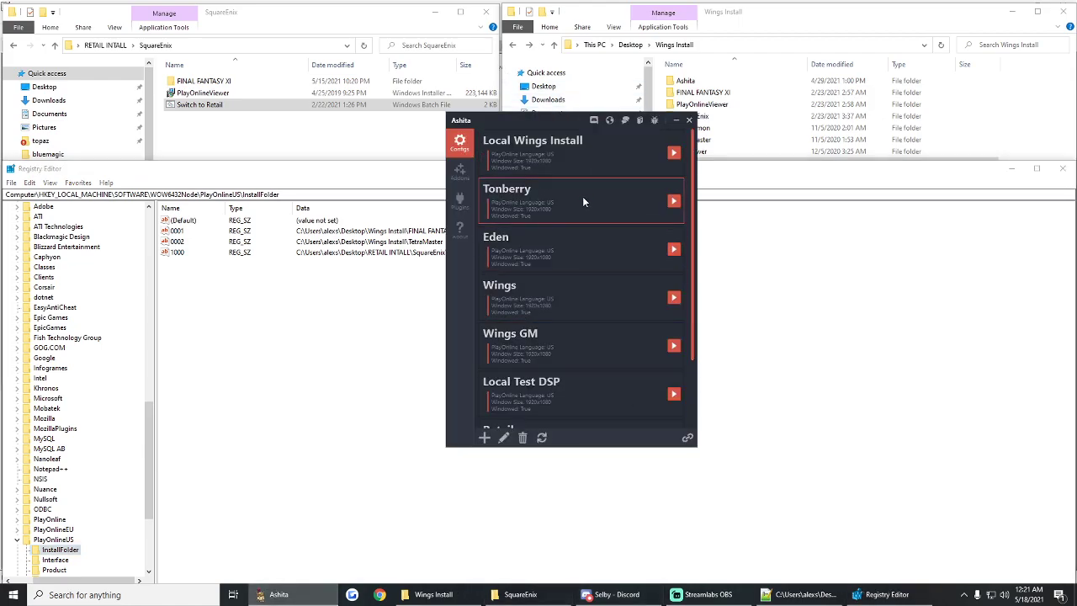
pyautogui.scroll(-2, 582, 196)
pyautogui.scroll(2, 582, 196)
pyautogui.scroll(-2, 582, 196)
pyautogui.scroll(2, 575, 204)
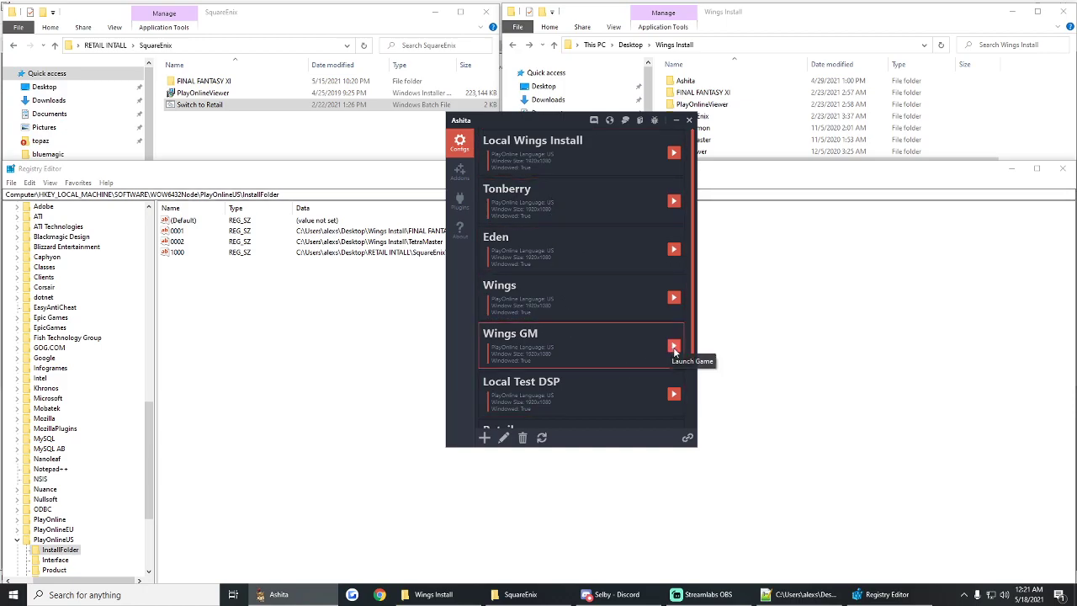
pyautogui.click(673, 346)
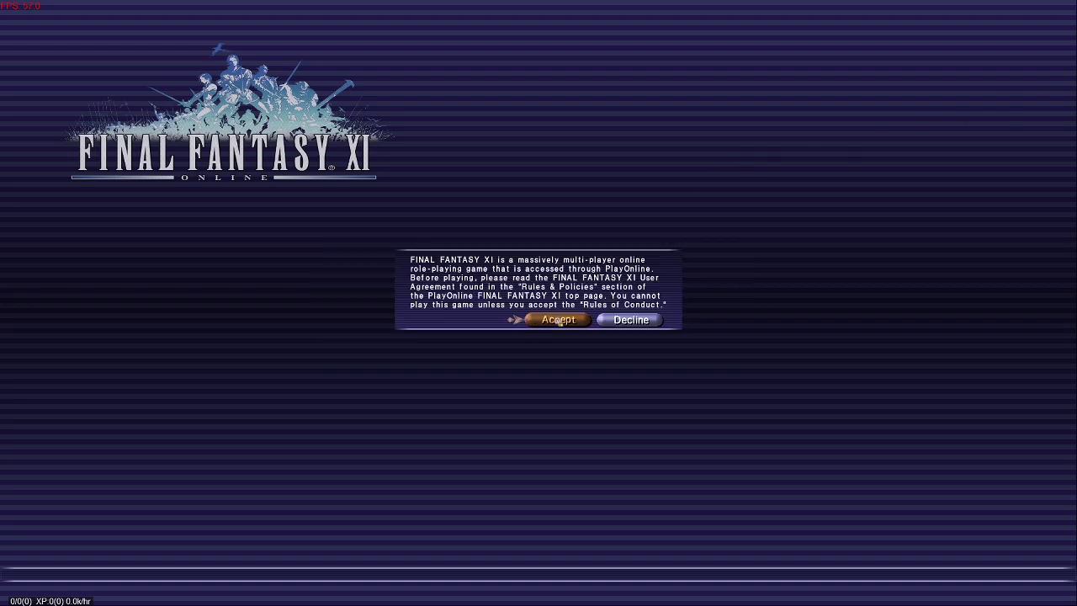
# Accept the user agreement and log the level 75 Hume Paladin into Wings.
pyautogui.click(560, 321)
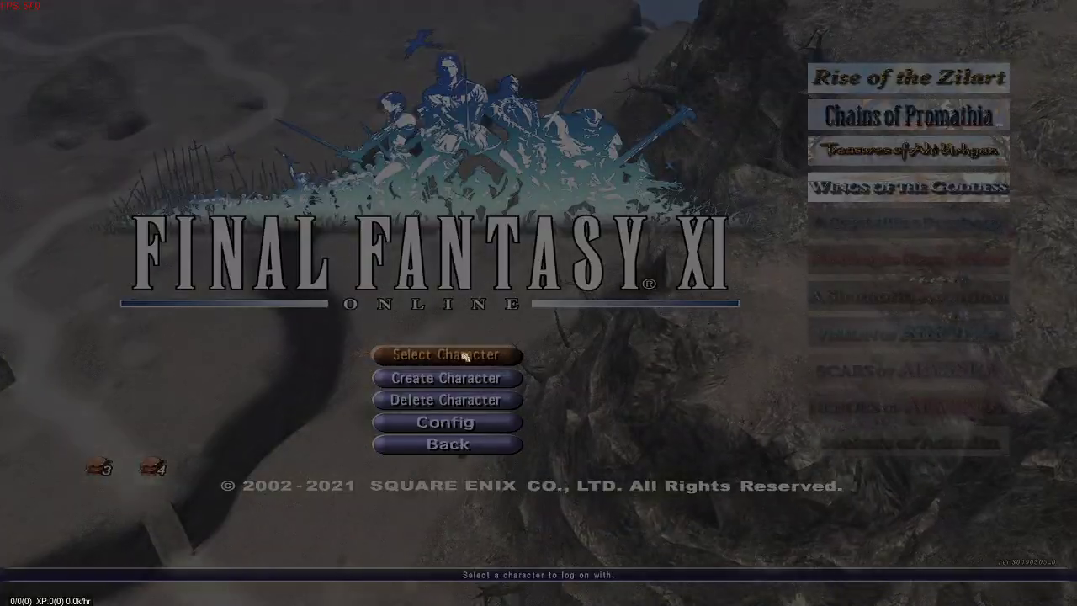
pyautogui.click(464, 356)
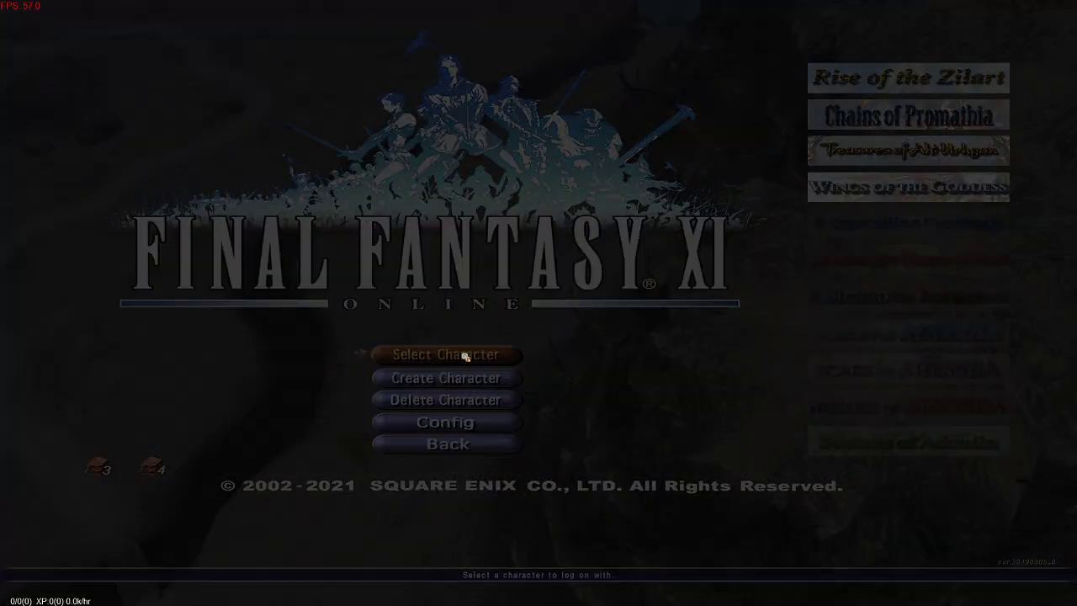
pyautogui.press('Return')
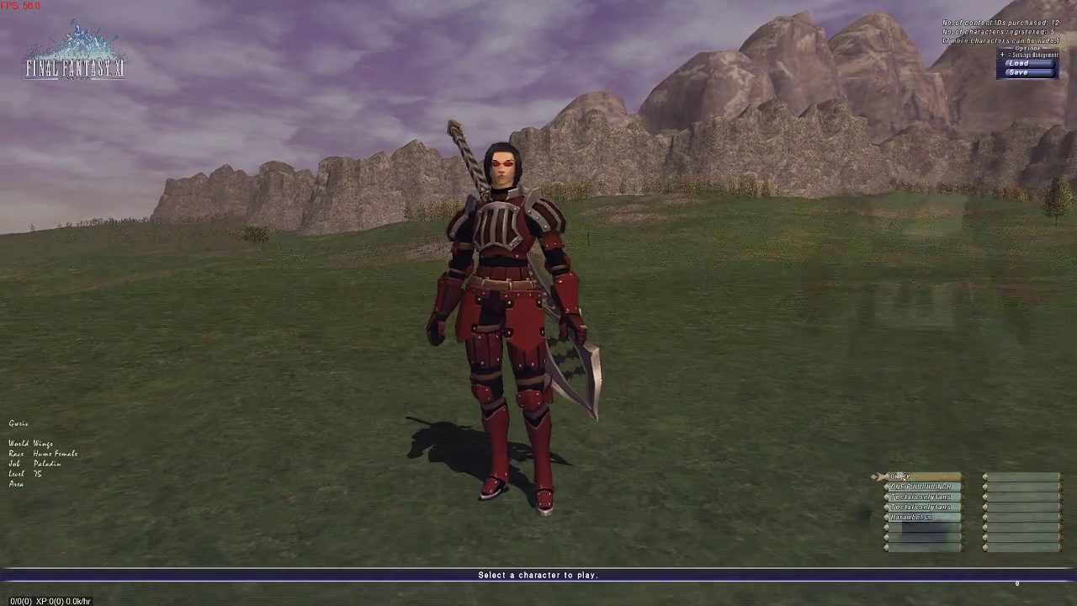
pyautogui.click(553, 304)
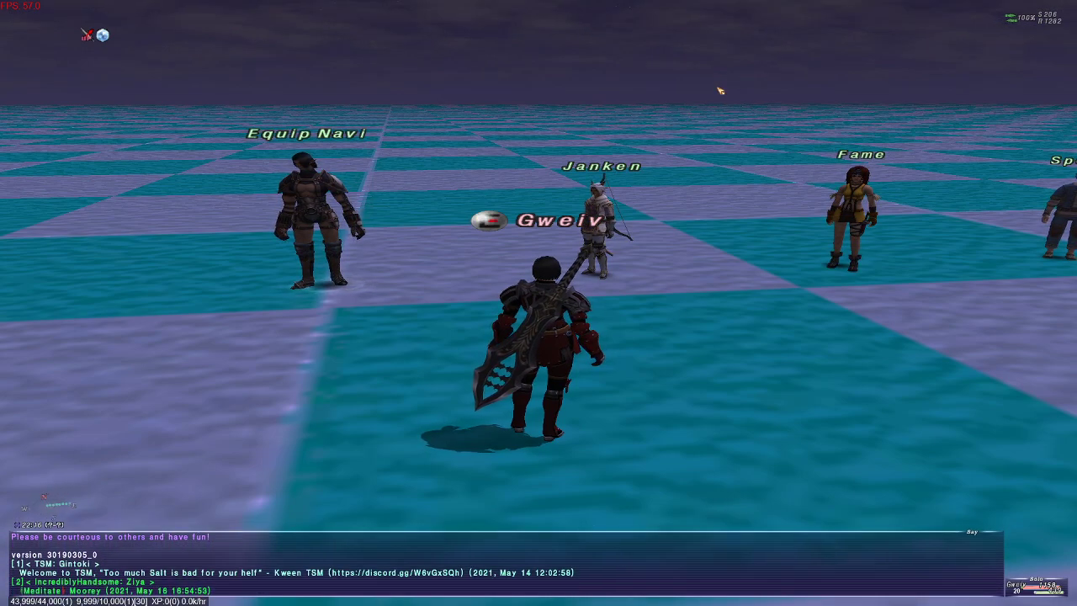
# Navigate the in-game main menu to the Config > Gameplay settings.
pyautogui.press('-')
pyautogui.press('Up')
pyautogui.press('Up')
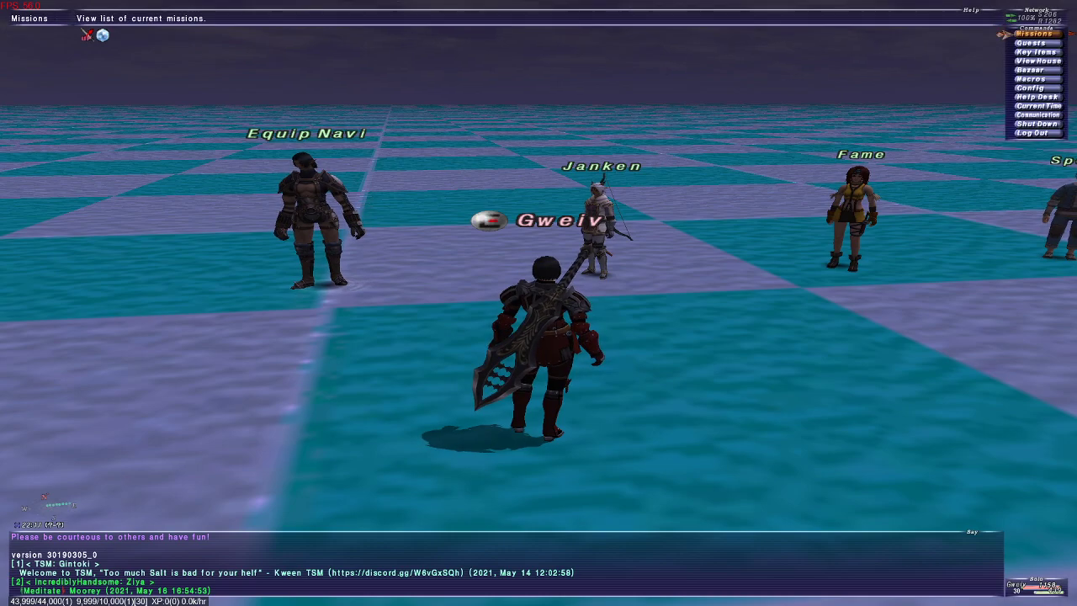
pyautogui.press('Escape')
pyautogui.press('-')
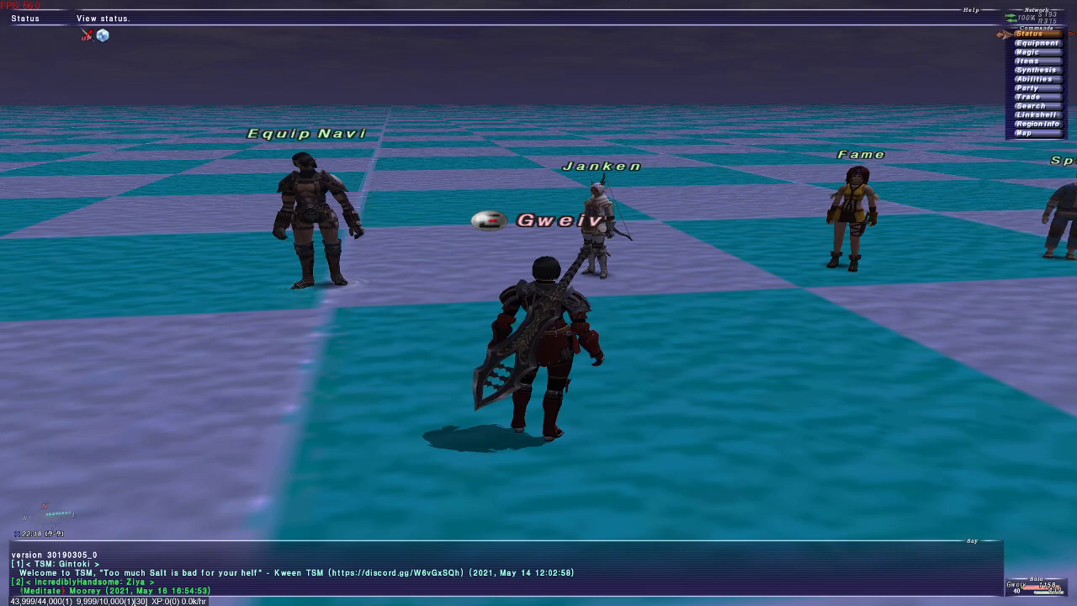
pyautogui.press('Up')
pyautogui.press('Up')
pyautogui.press('Up')
pyautogui.press('Return')
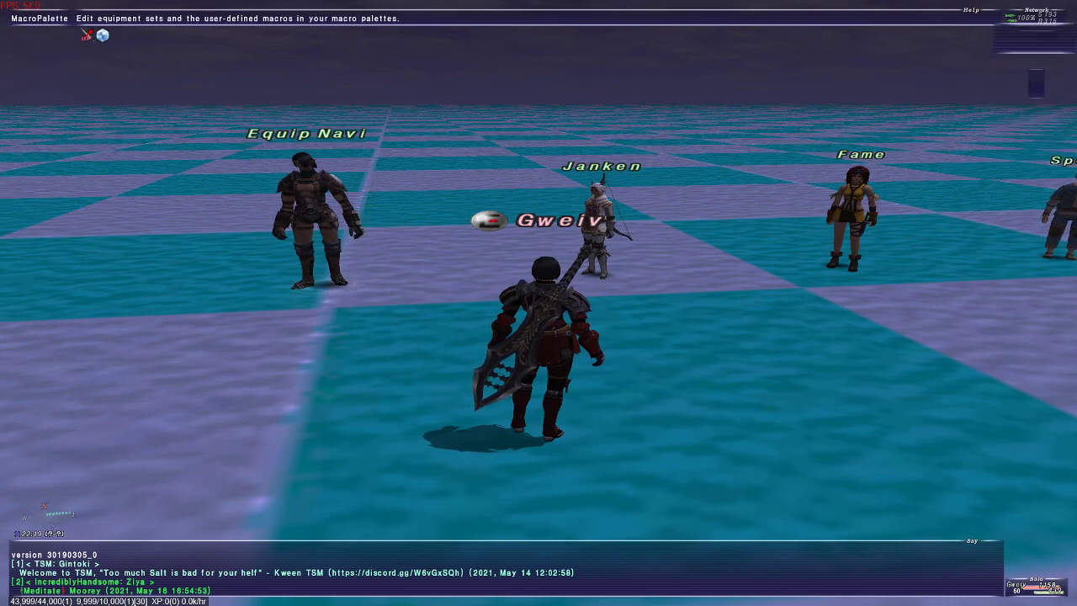
pyautogui.press('Escape')
pyautogui.press('Up')
pyautogui.press('Return')
pyautogui.press('Return')
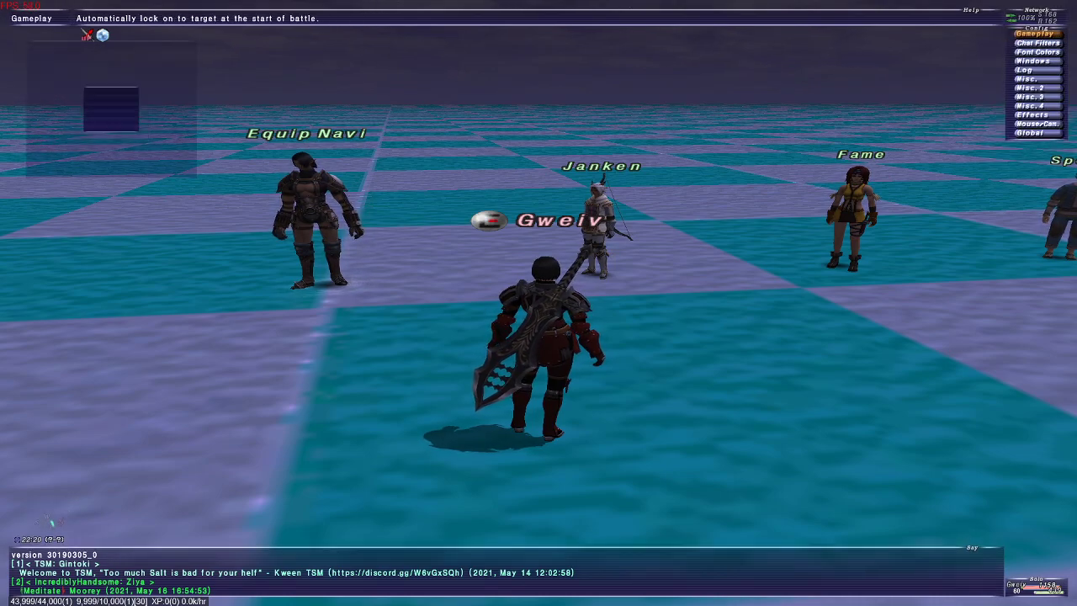
# Lower the Sound Effects Volume and Music Volume sliders, then close all menus.
pyautogui.press('Down')
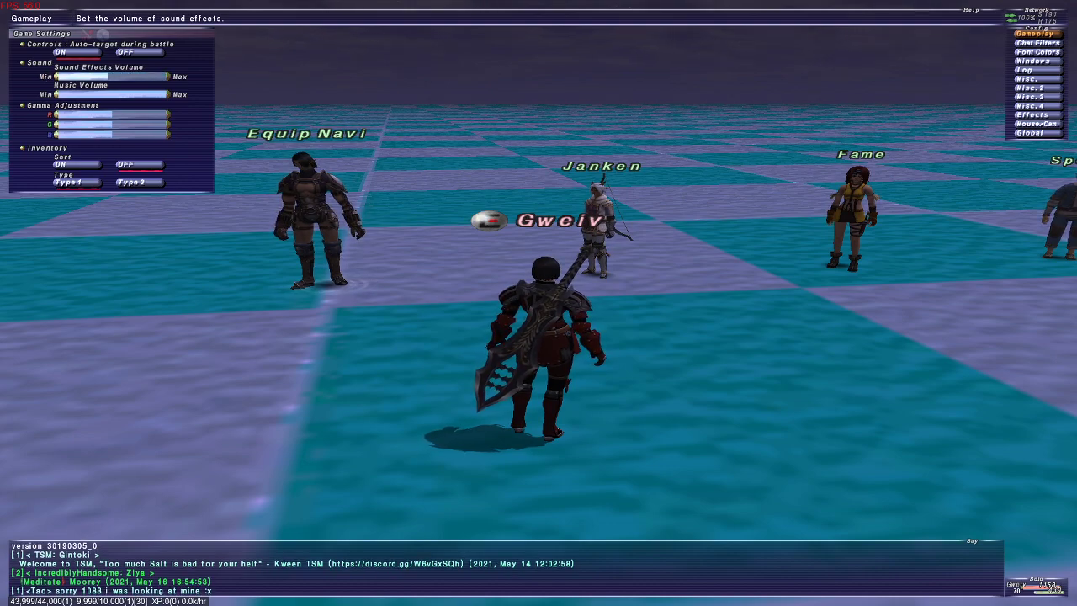
pyautogui.press('Left')
pyautogui.press('Left')
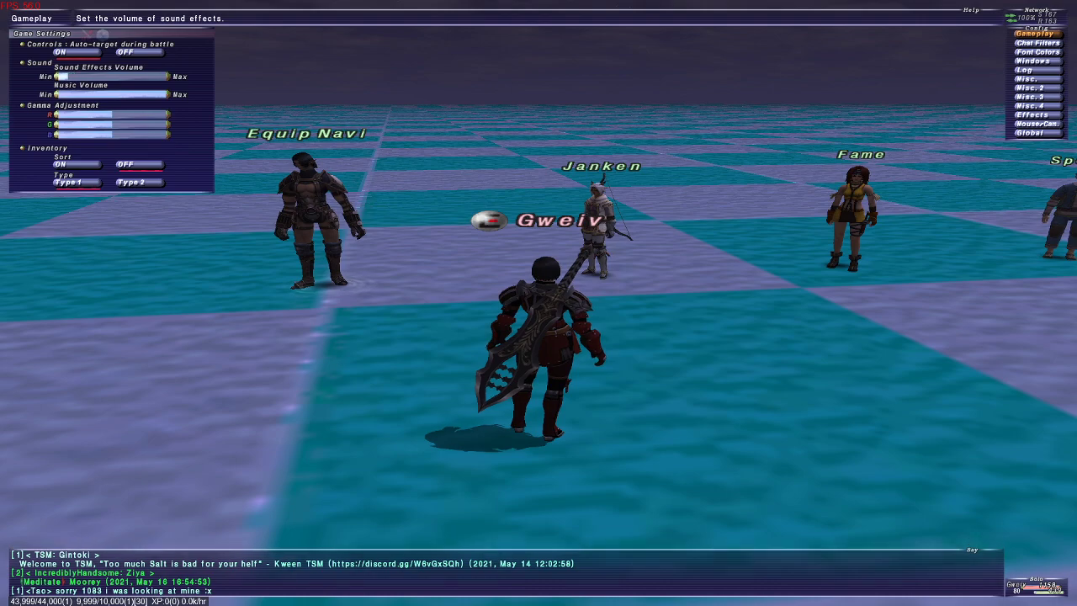
pyautogui.press('Down')
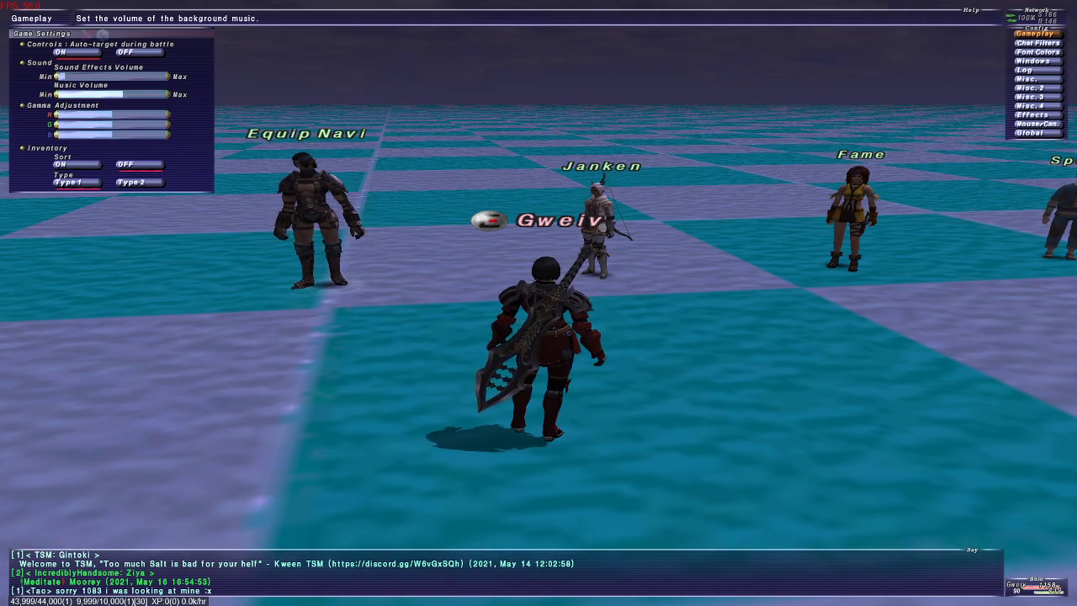
pyautogui.press('Left')
pyautogui.press('Left')
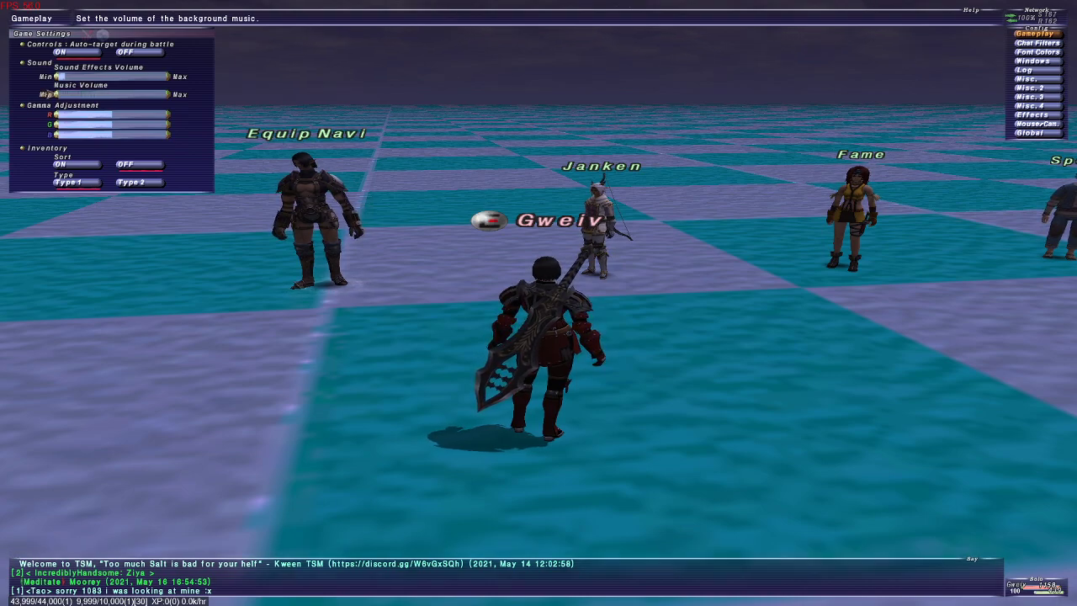
pyautogui.press('Escape')
pyautogui.press('Escape')
pyautogui.press('Escape')
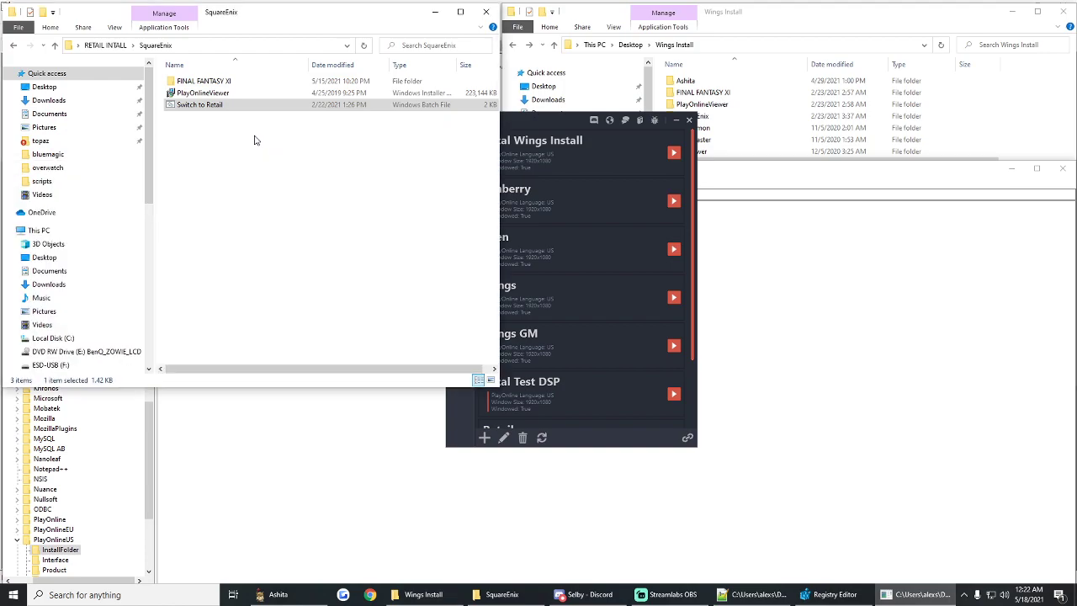
# Run Switch to Retail as administrator and continue through both pause prompts.
pyautogui.doubleClick(207, 105)
pyautogui.rightClick(206, 104)
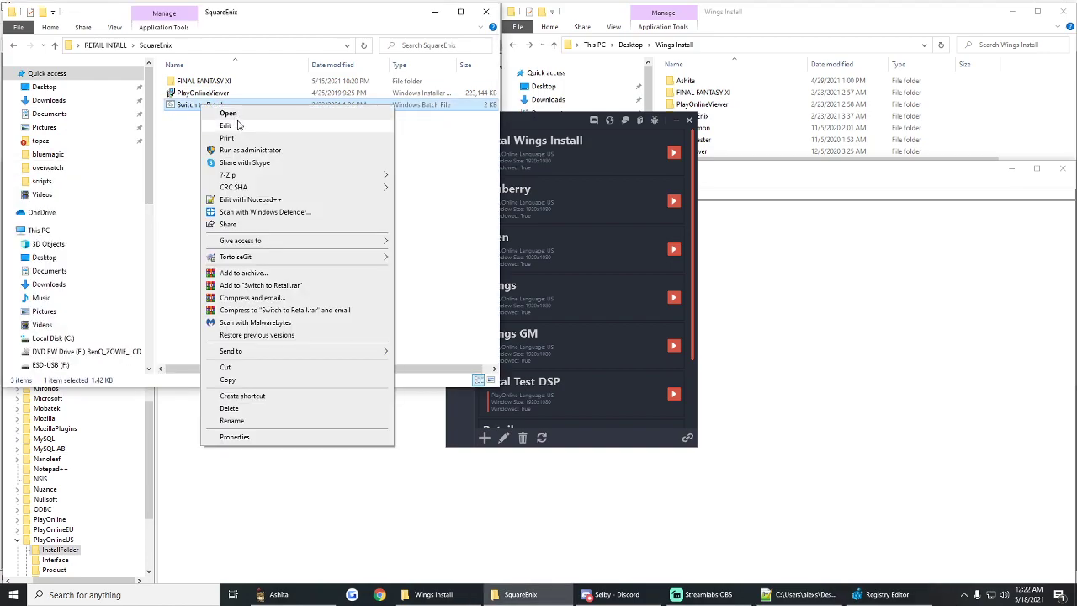
pyautogui.click(238, 147)
pyautogui.press('Return')
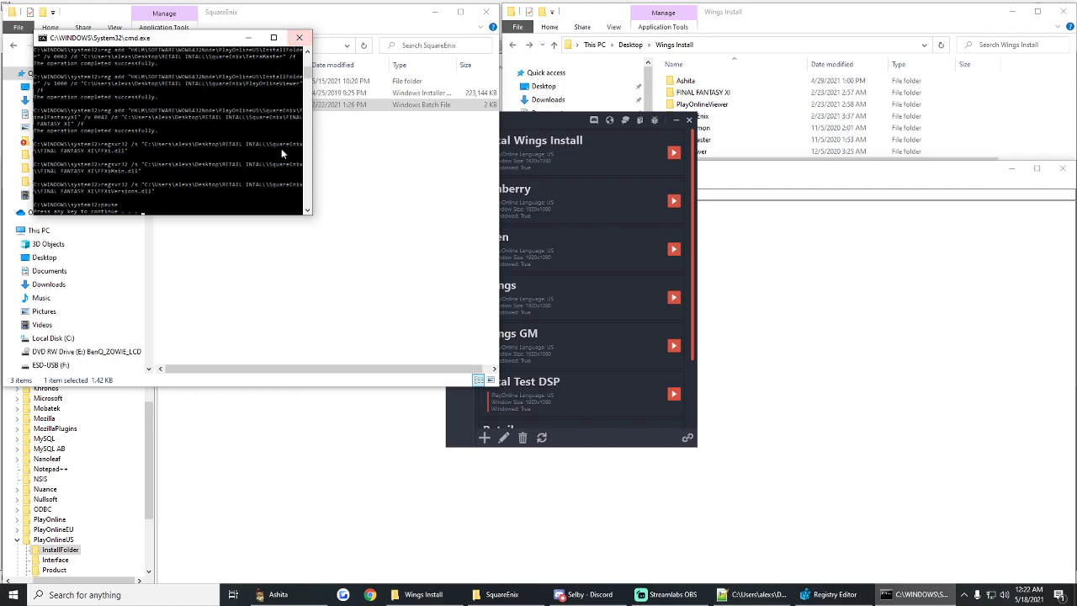
pyautogui.press('Return')
pyautogui.click(229, 505)
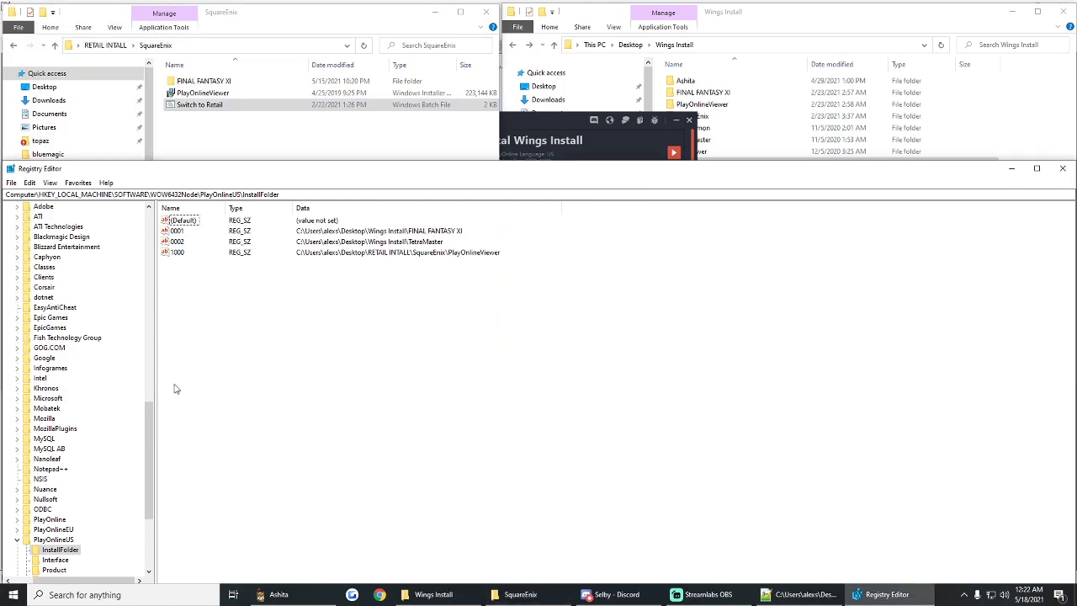
# Refresh the InstallFolder key, relaunch Wings GM from Ashita, and minimize the loader console.
pyautogui.click(59, 569)
pyautogui.click(60, 551)
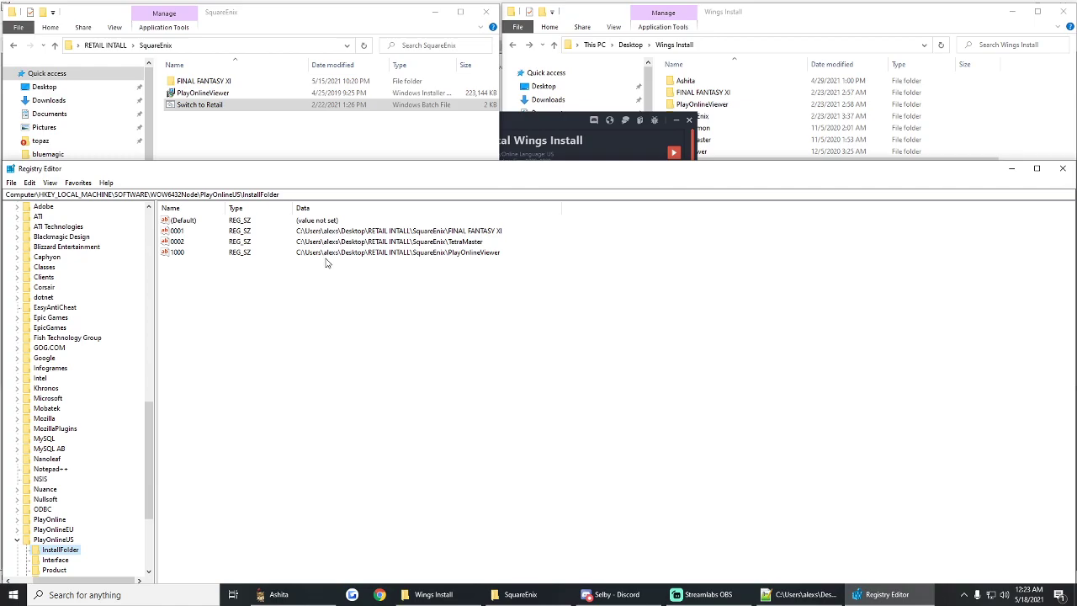
pyautogui.click(542, 117)
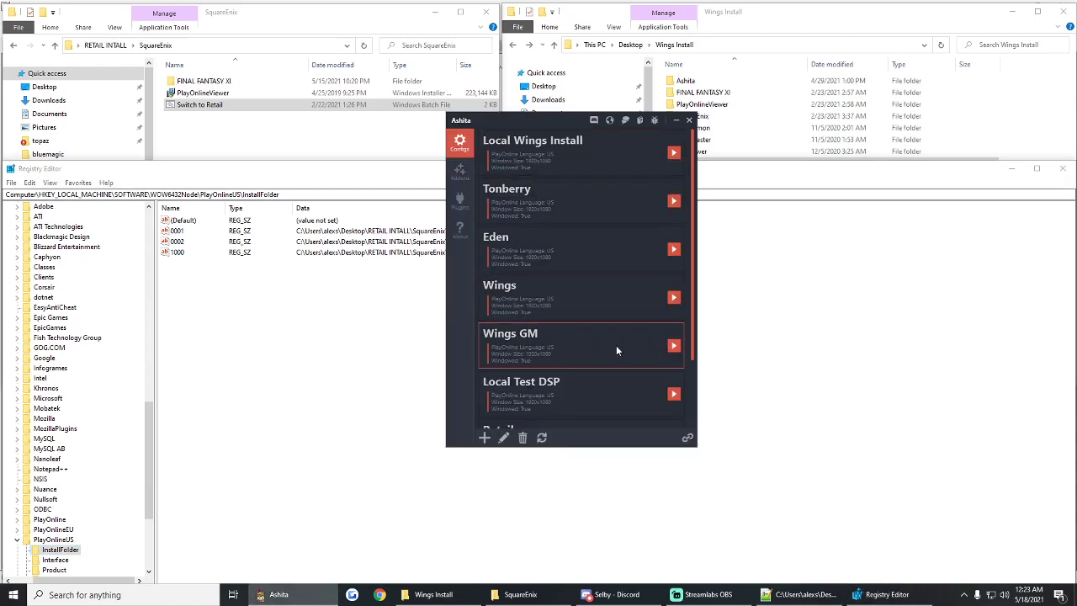
pyautogui.click(673, 345)
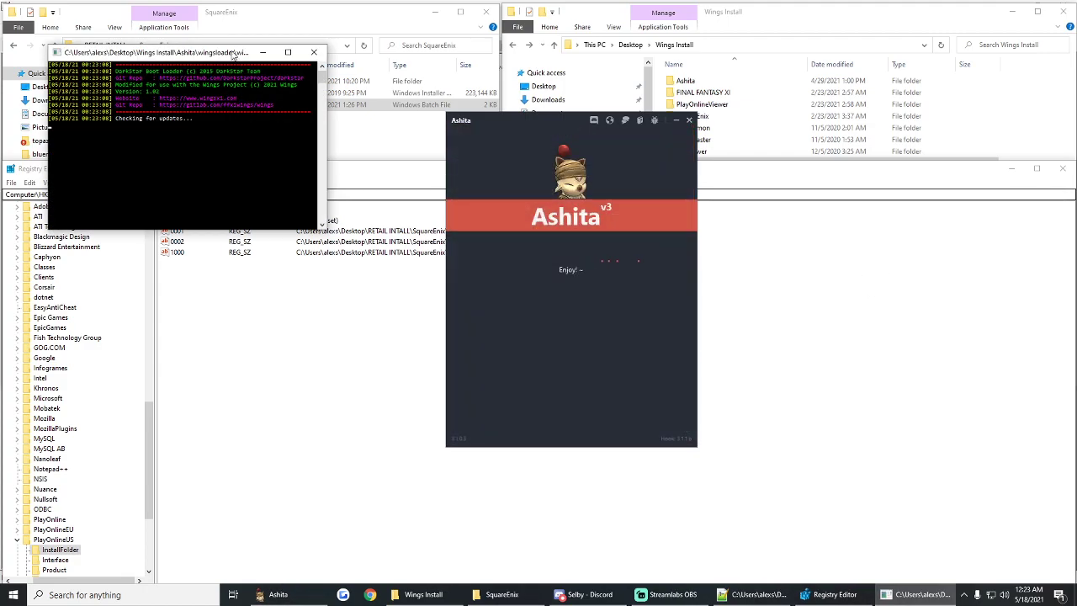
pyautogui.moveTo(209, 45); pyautogui.dragTo(859, 116)
pyautogui.click(931, 116)
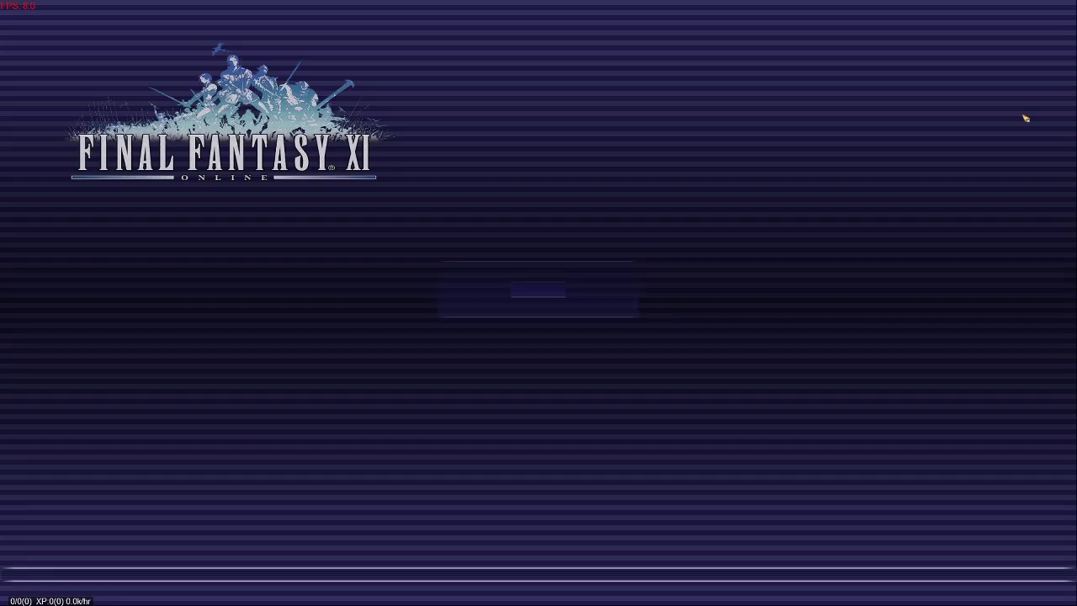
# Accept the agreement and log the character in to check version 30210424_0.
pyautogui.click(551, 320)
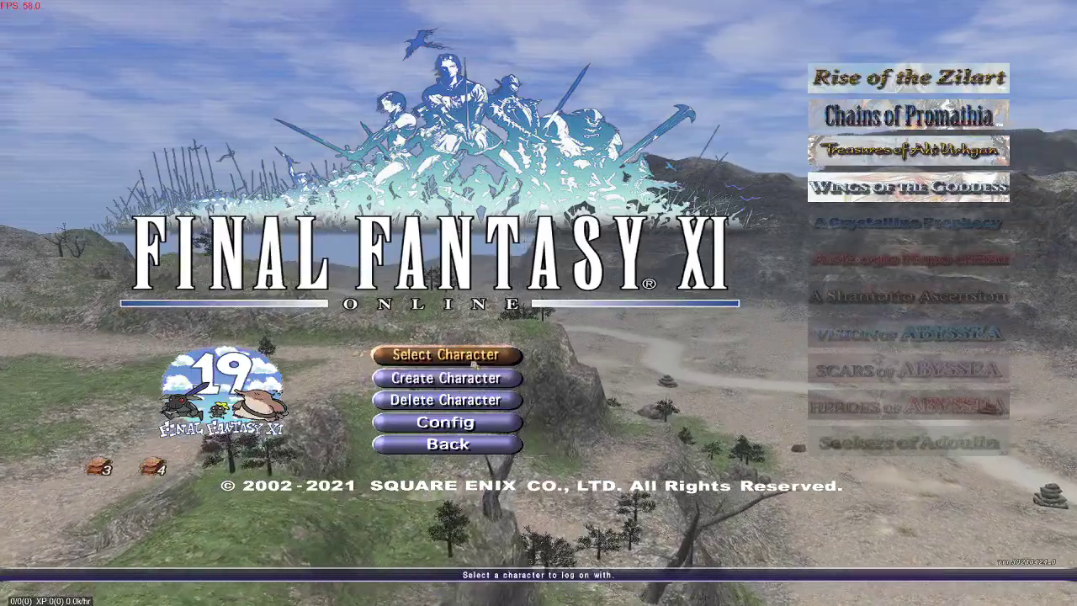
pyautogui.click(473, 361)
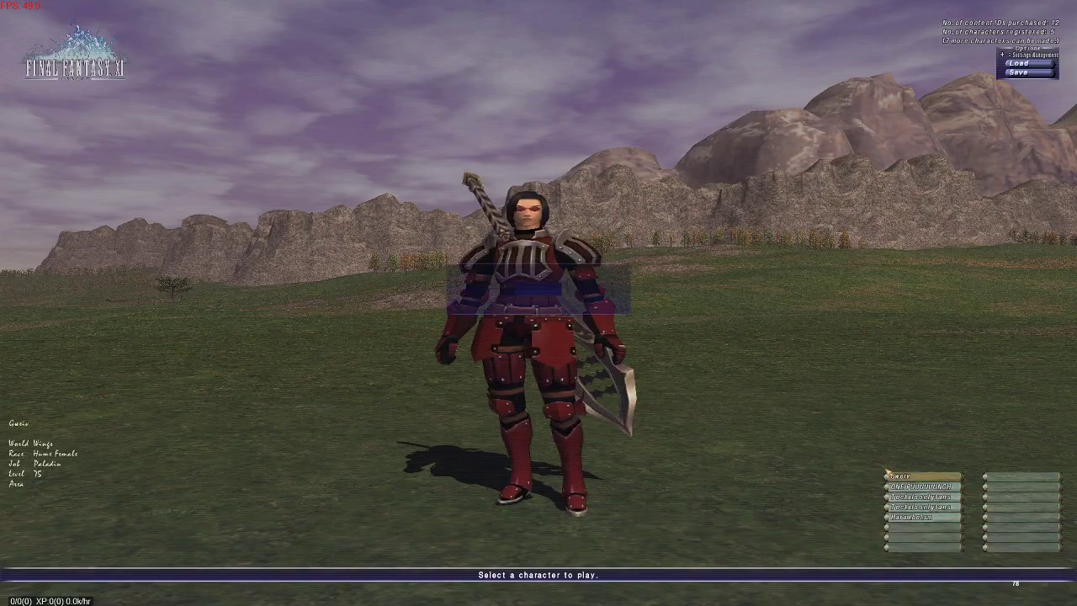
pyautogui.click(892, 475)
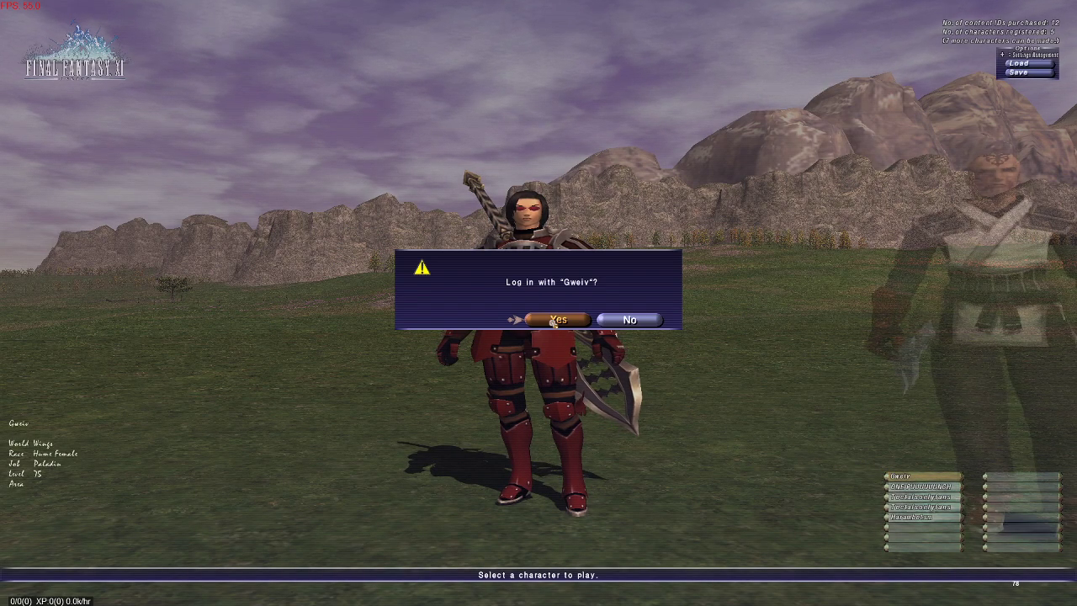
pyautogui.press('Return')
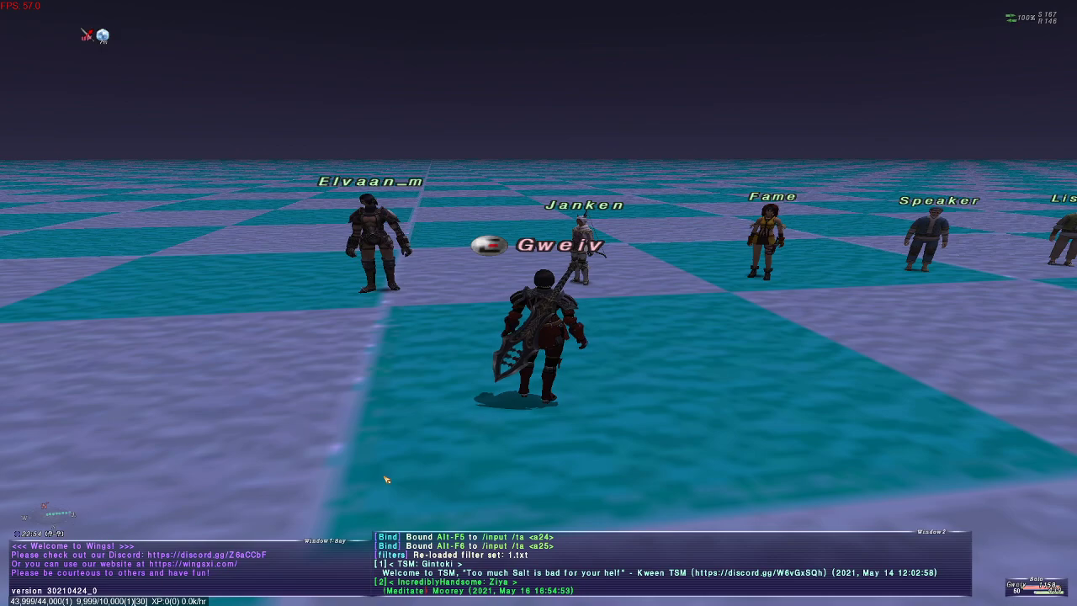
# Enter the /shutdown command in chat to close the game.
pyautogui.press('Return')
pyautogui.press('Return')
pyautogui.write('/')
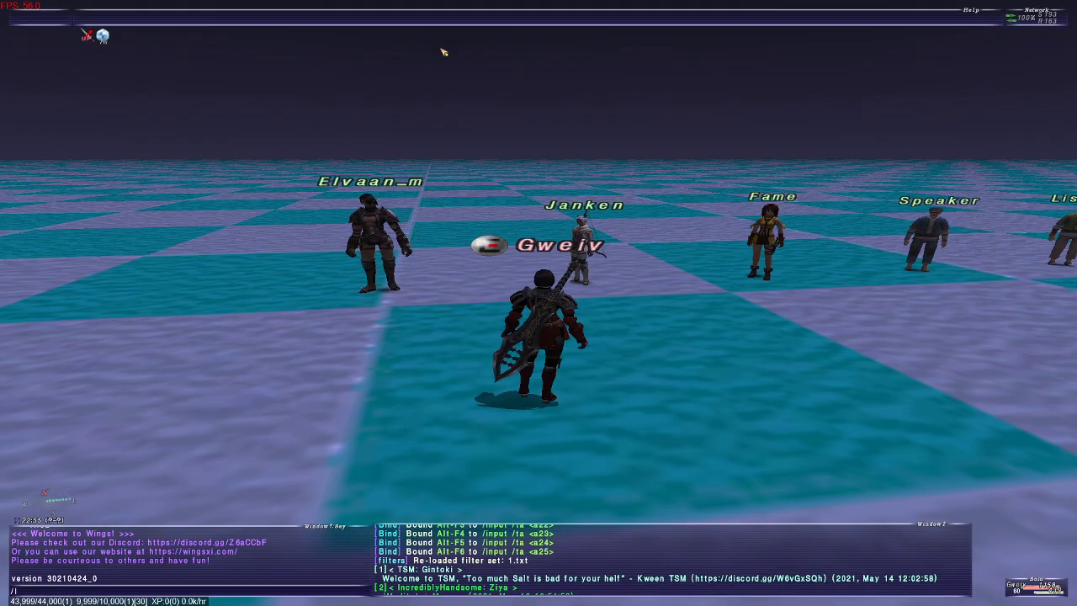
pyautogui.write('shutdlown')
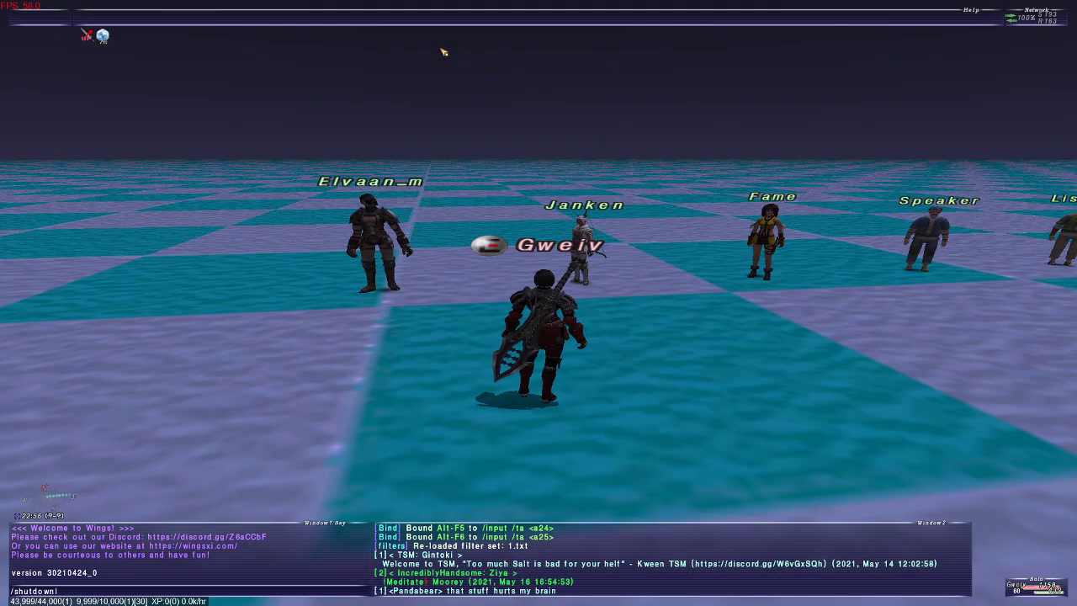
pyautogui.press('Return')
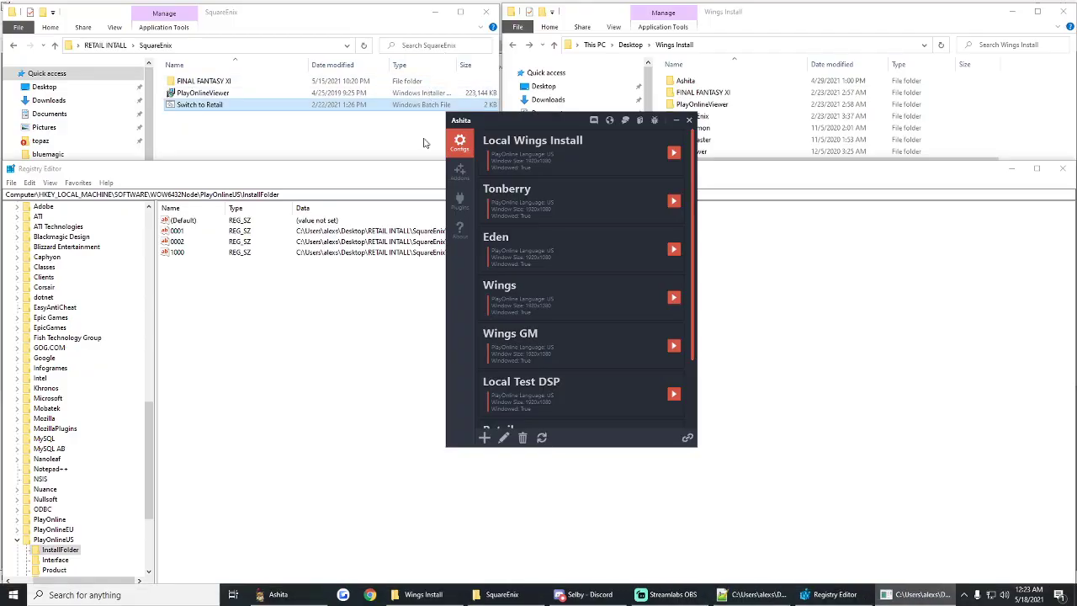
# Bring the SquareEnix and Wings Install folders forward and inspect the Switch to Wings file details.
pyautogui.click(325, 325)
pyautogui.click(308, 131)
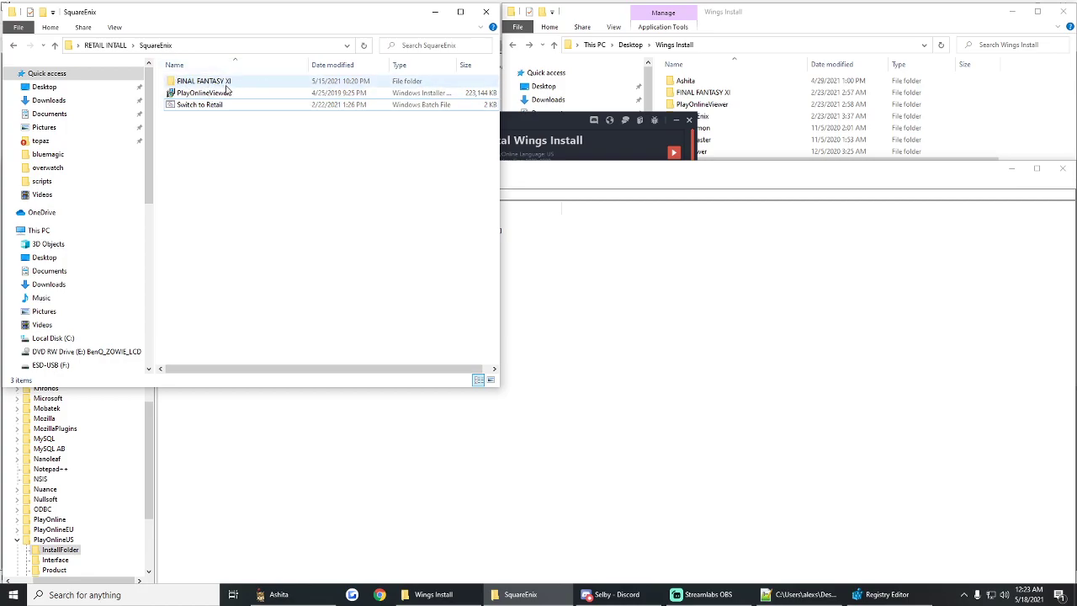
pyautogui.click(778, 11)
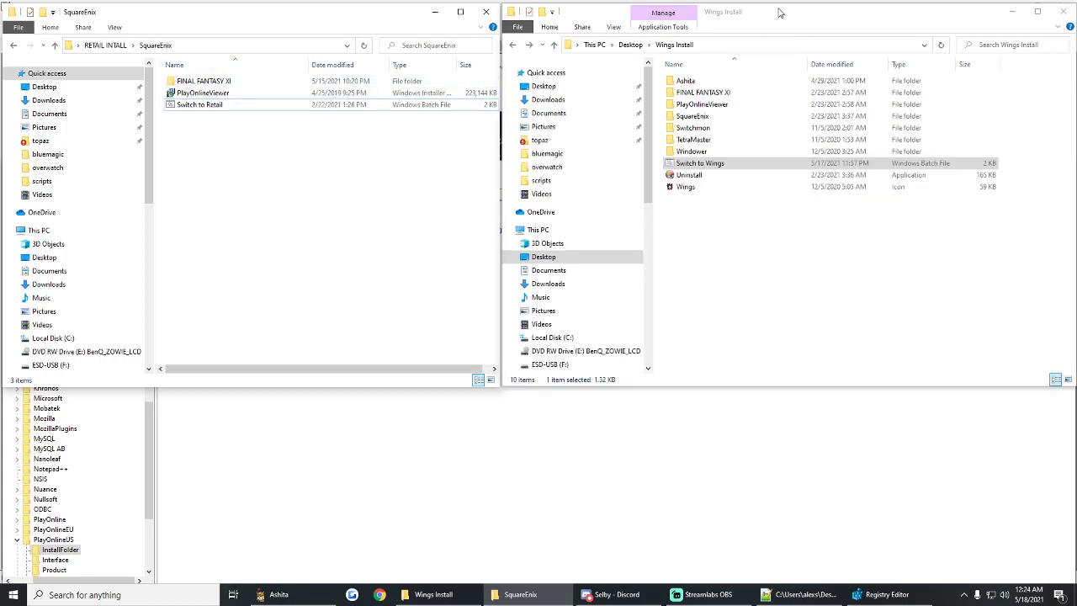
pyautogui.click(688, 165)
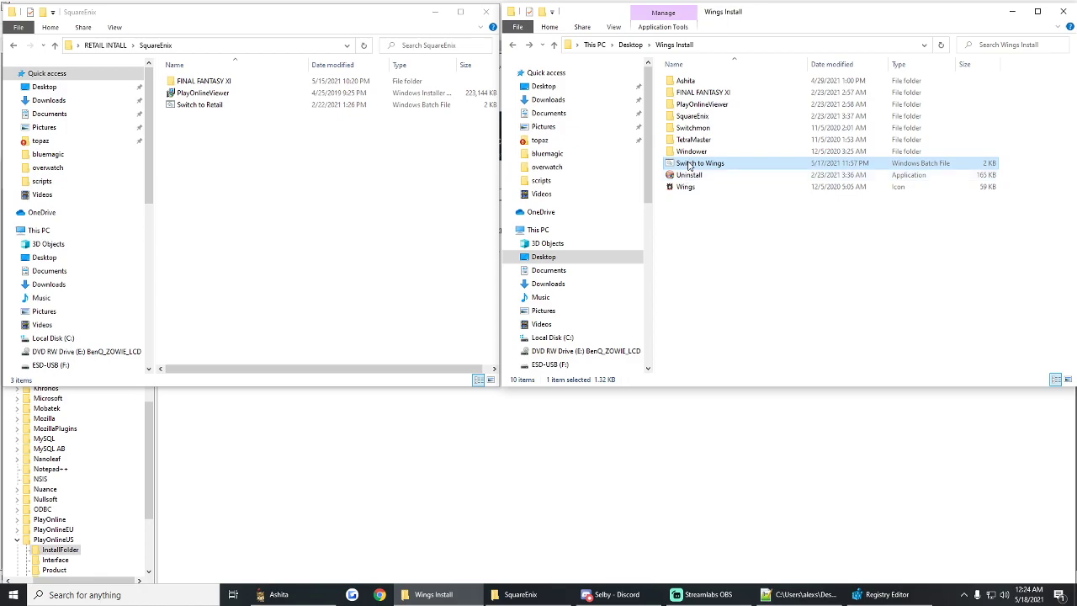
pyautogui.click(766, 304)
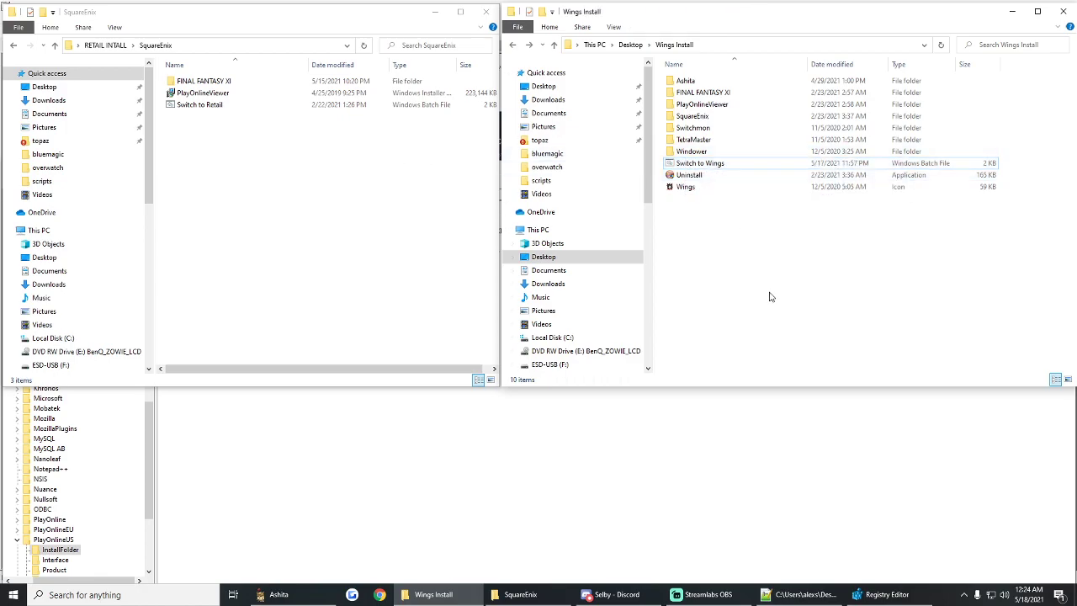
pyautogui.click(706, 164)
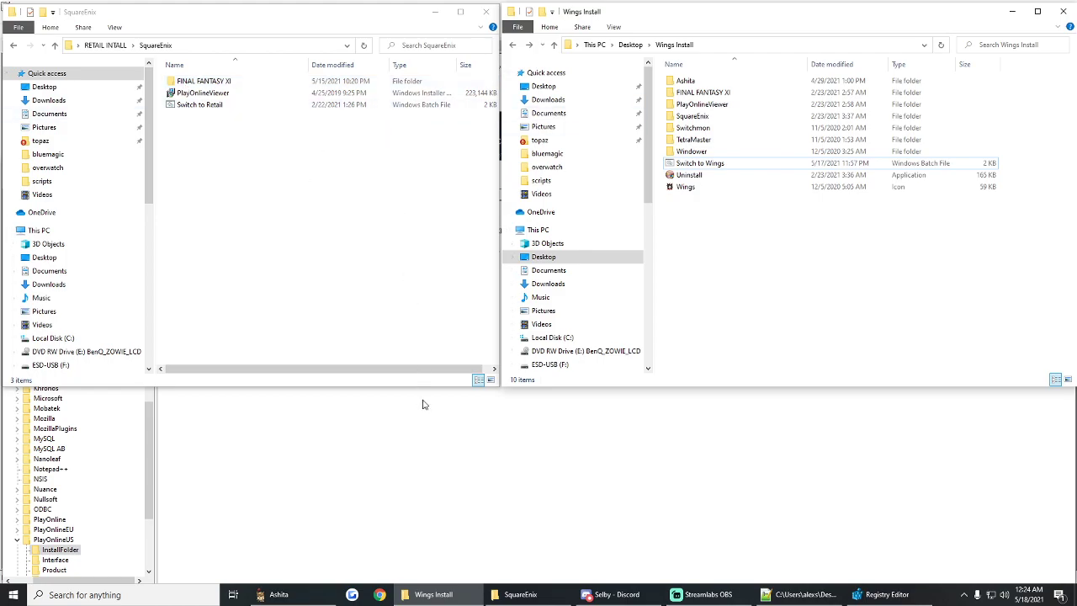
# View the PlayOnlineUS InstallFolder values, then open Switch to Retail's context menu.
pyautogui.click(425, 454)
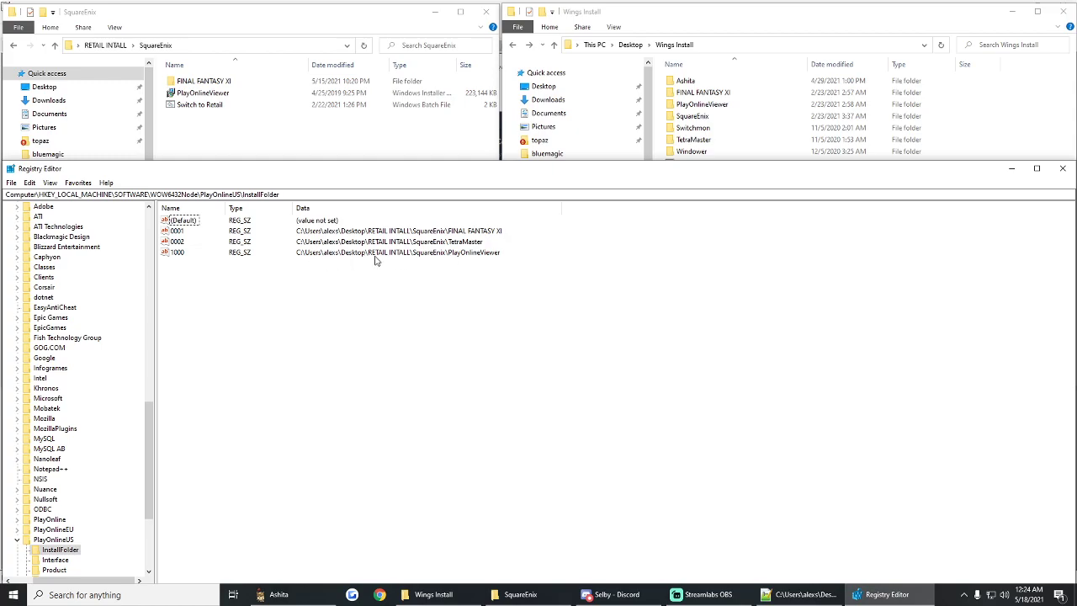
pyautogui.rightClick(210, 106)
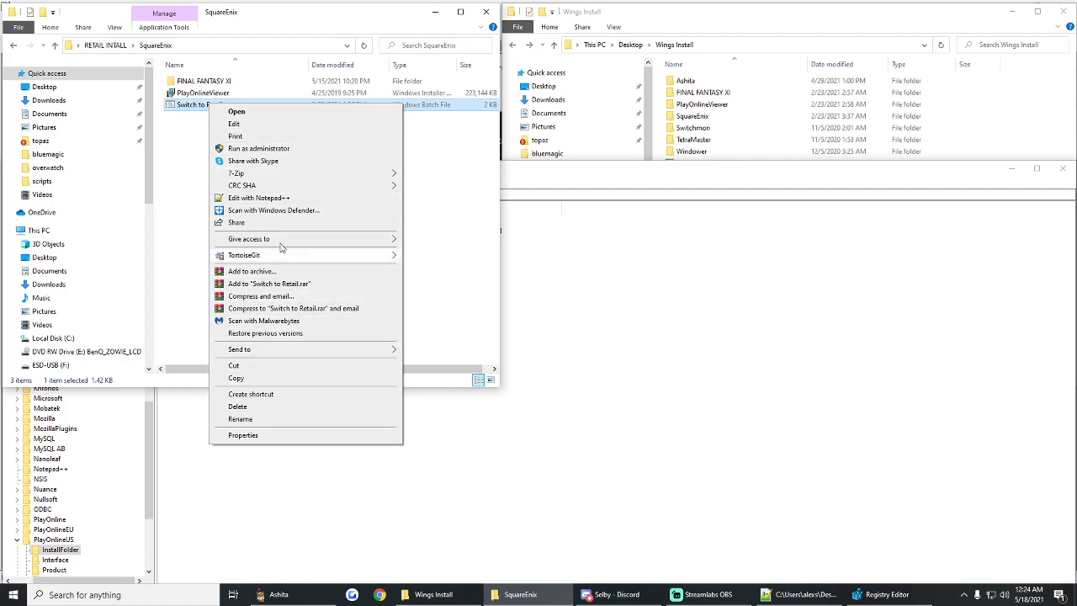
# Edit Switch to Retail.bat in Notepad++ and select line 26, the PlayOnlineViewer reg add line.
pyautogui.click(265, 199)
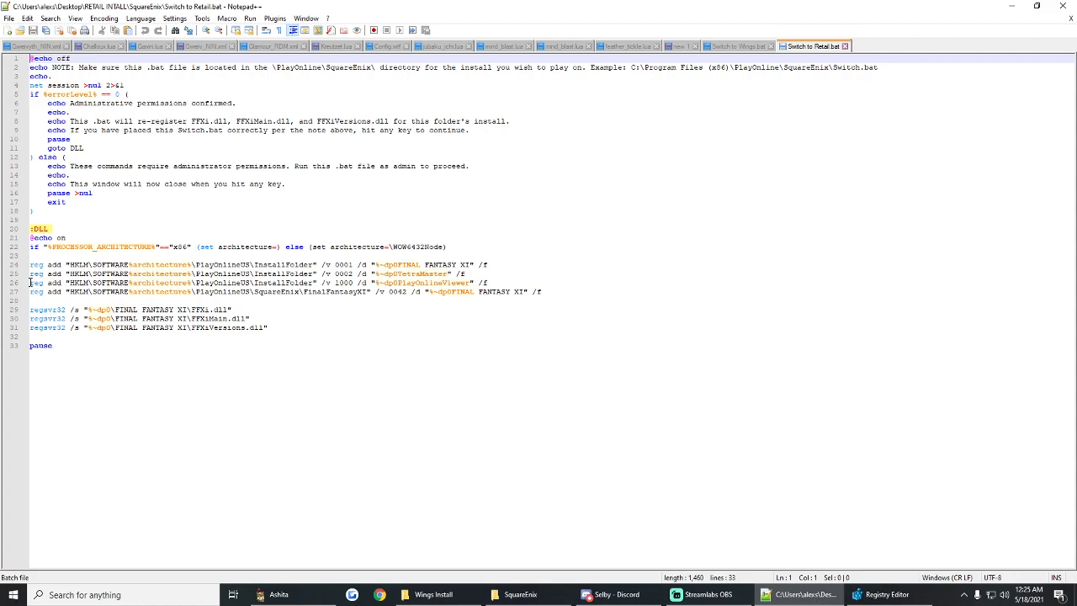
pyautogui.moveTo(487, 283); pyautogui.dragTo(25, 283)
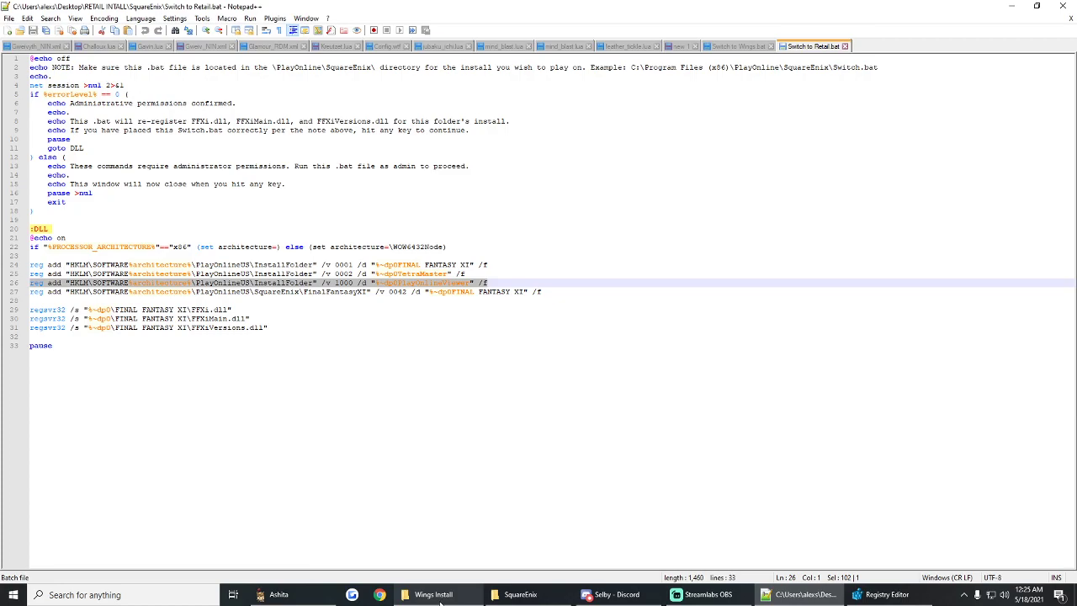
# Open Switch to Retail without admin rights, close its permission-error console, and deselect the file.
pyautogui.click(503, 589)
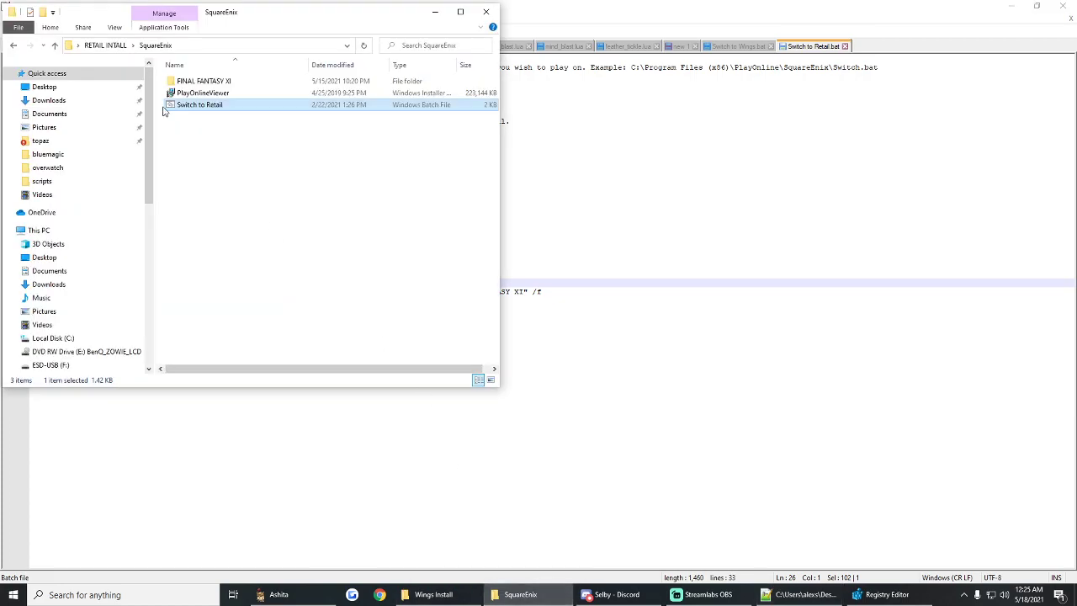
pyautogui.rightClick(212, 104)
pyautogui.click(190, 156)
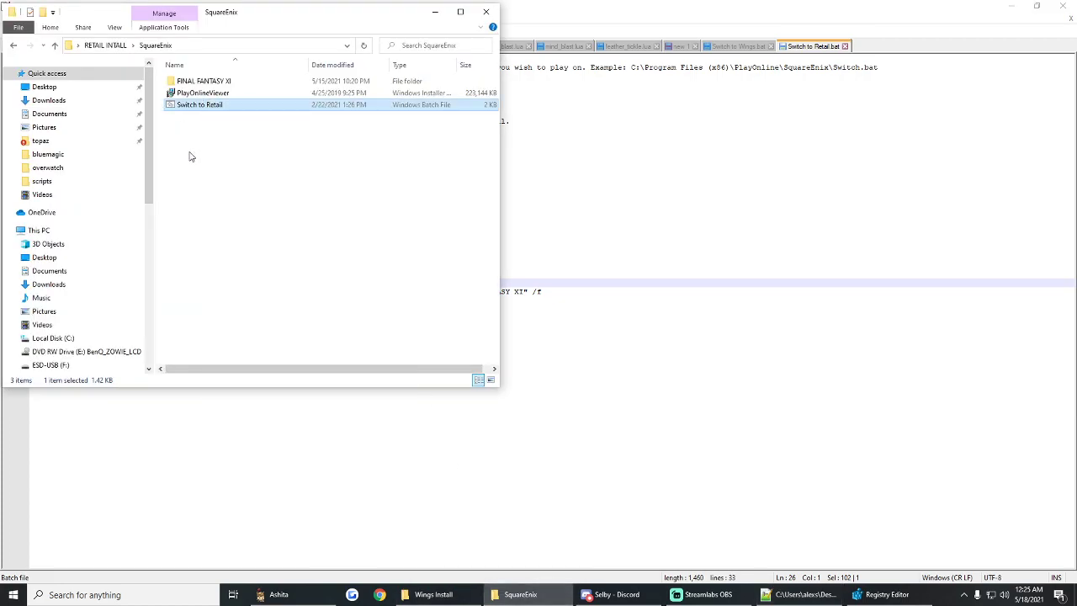
pyautogui.rightClick(180, 108)
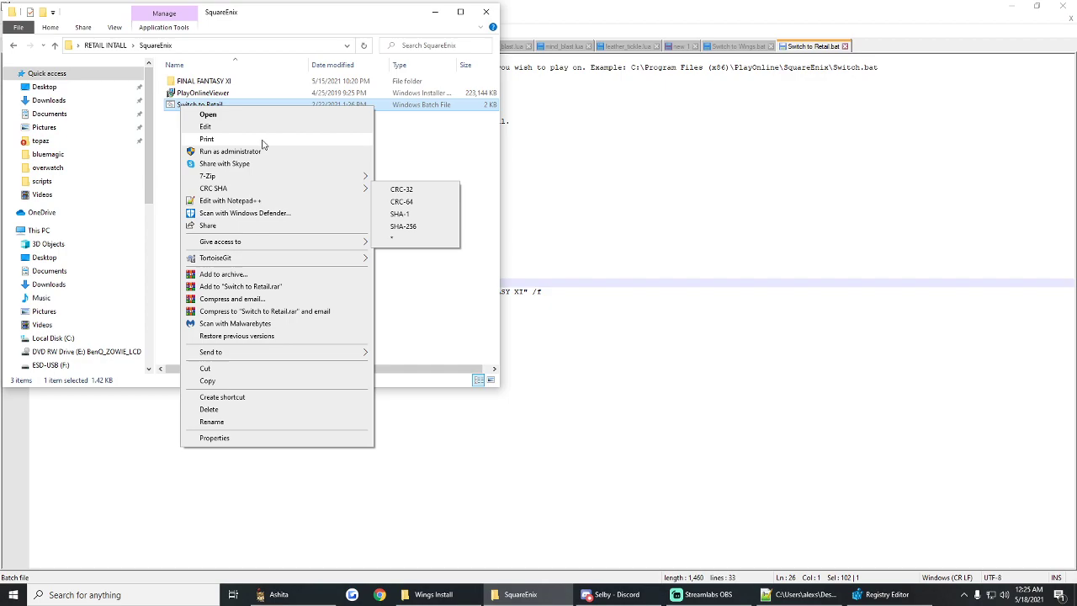
pyautogui.click(249, 114)
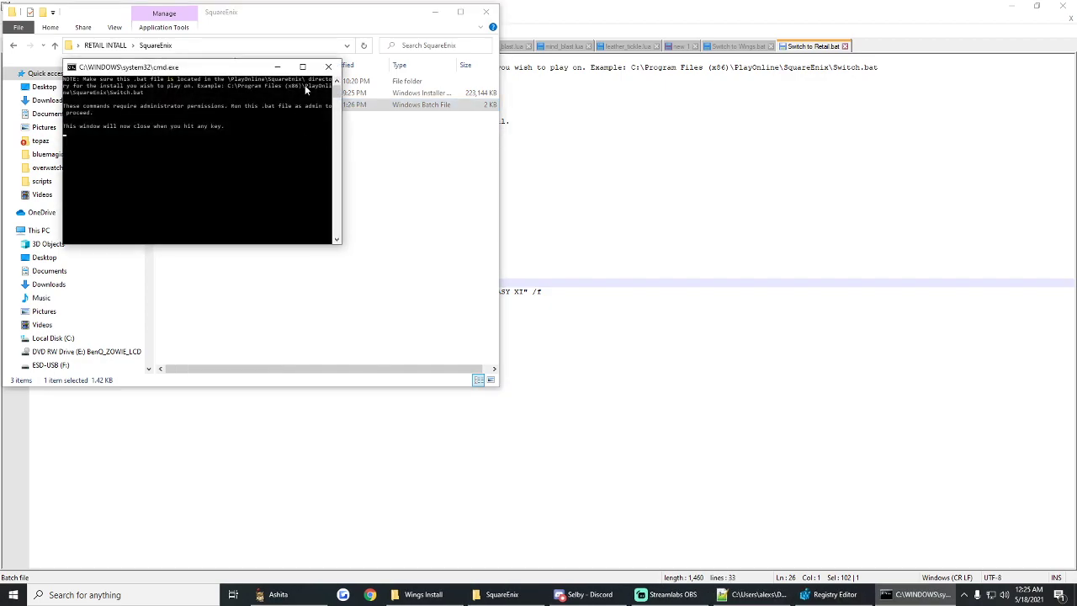
pyautogui.click(328, 67)
pyautogui.rightClick(231, 106)
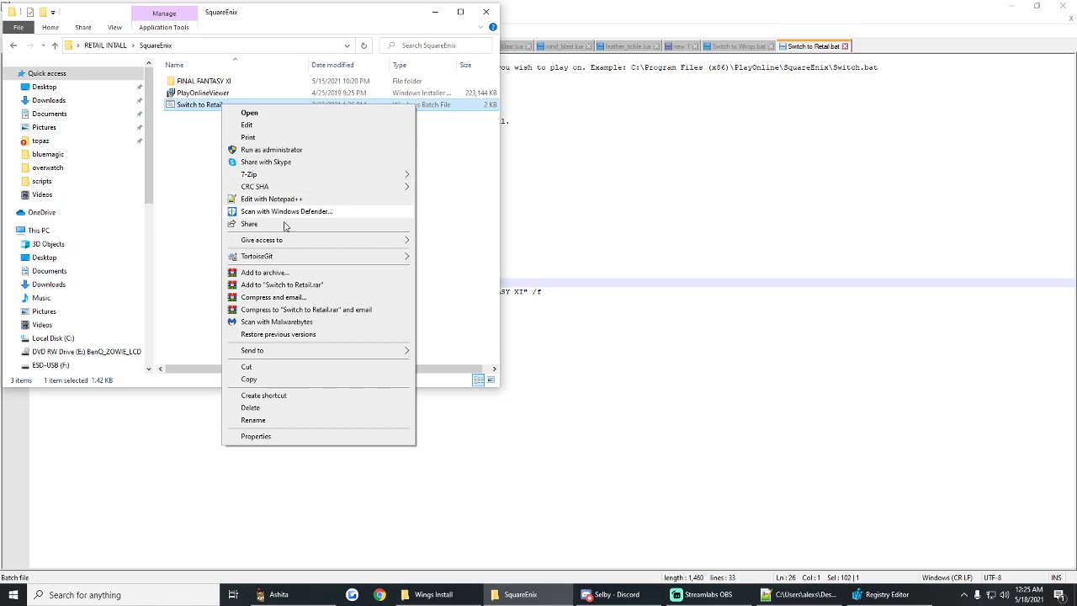
pyautogui.moveTo(286, 356)
pyautogui.click(445, 186)
pyautogui.click(445, 187)
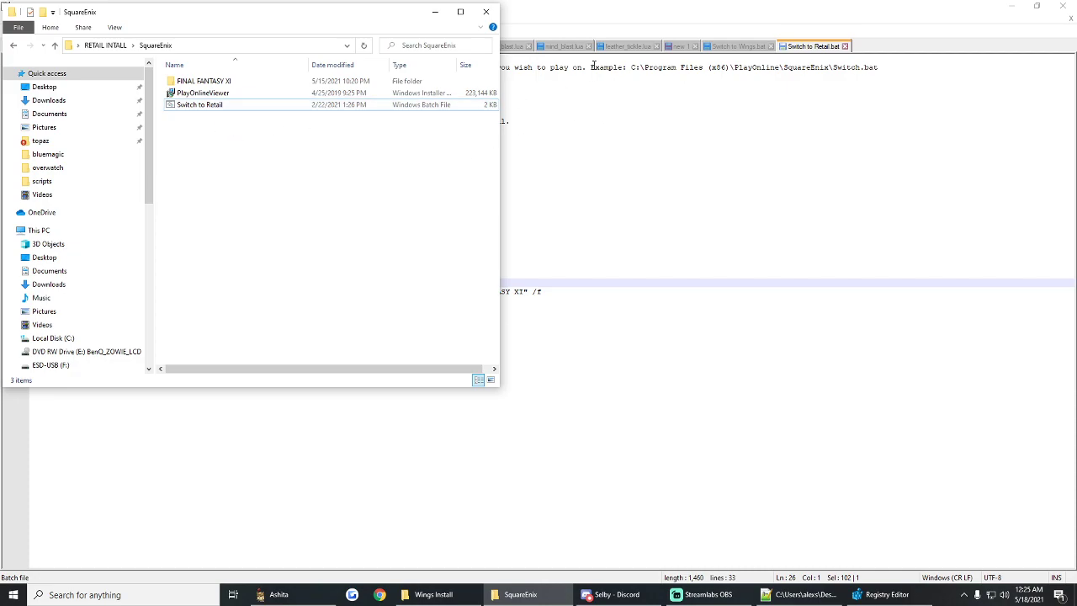
# Delete the PlayOnlineViewer reg add line (line 26) from Switch to Retail.bat, leaving no blank line.
pyautogui.click(662, 157)
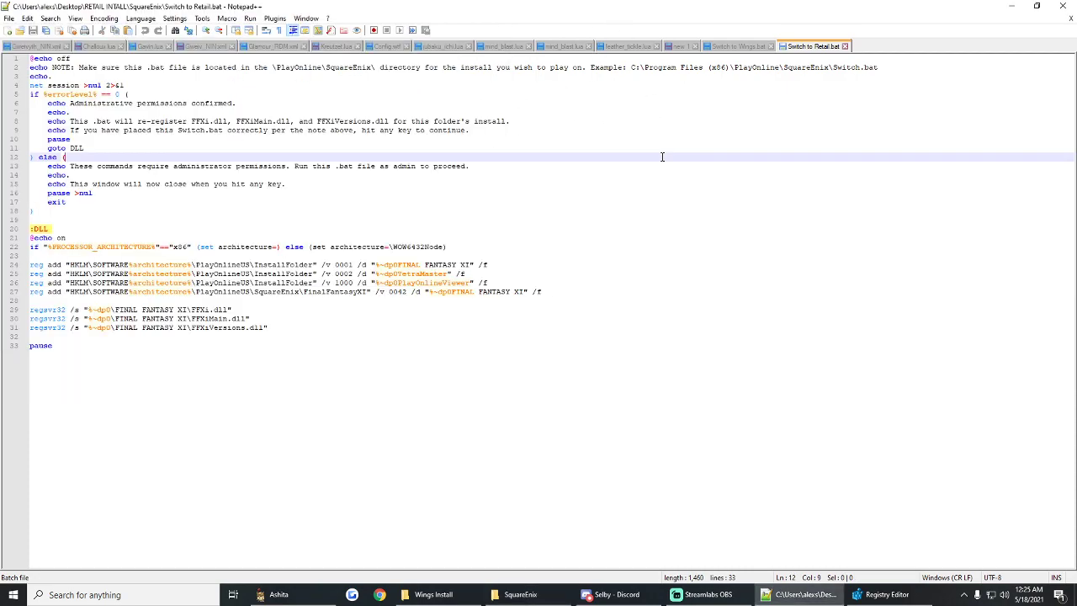
pyautogui.click(511, 281)
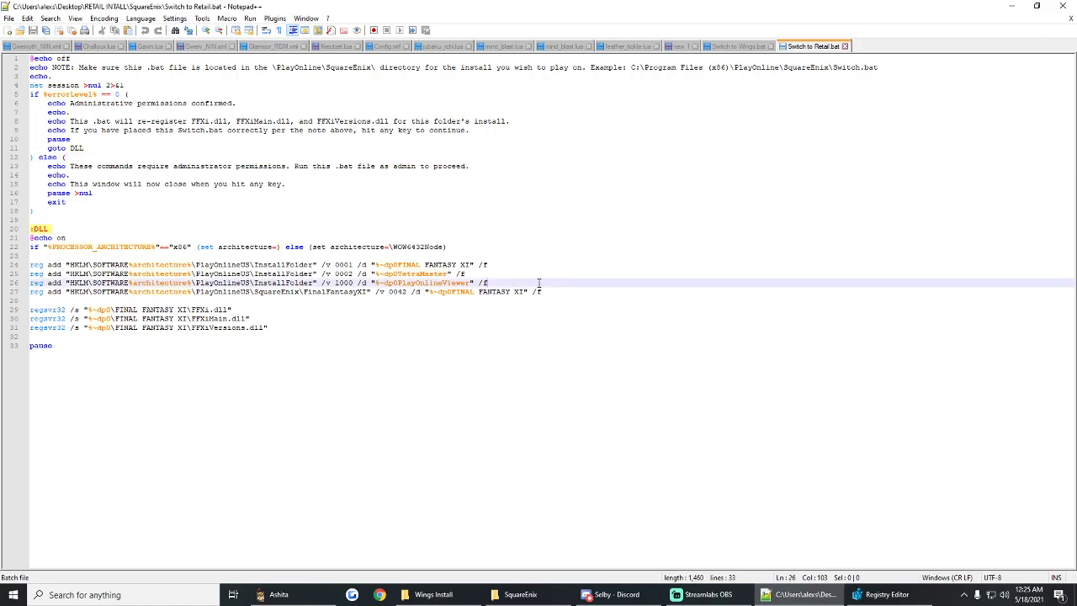
pyautogui.moveTo(502, 283); pyautogui.dragTo(25, 292)
pyautogui.press('Delete')
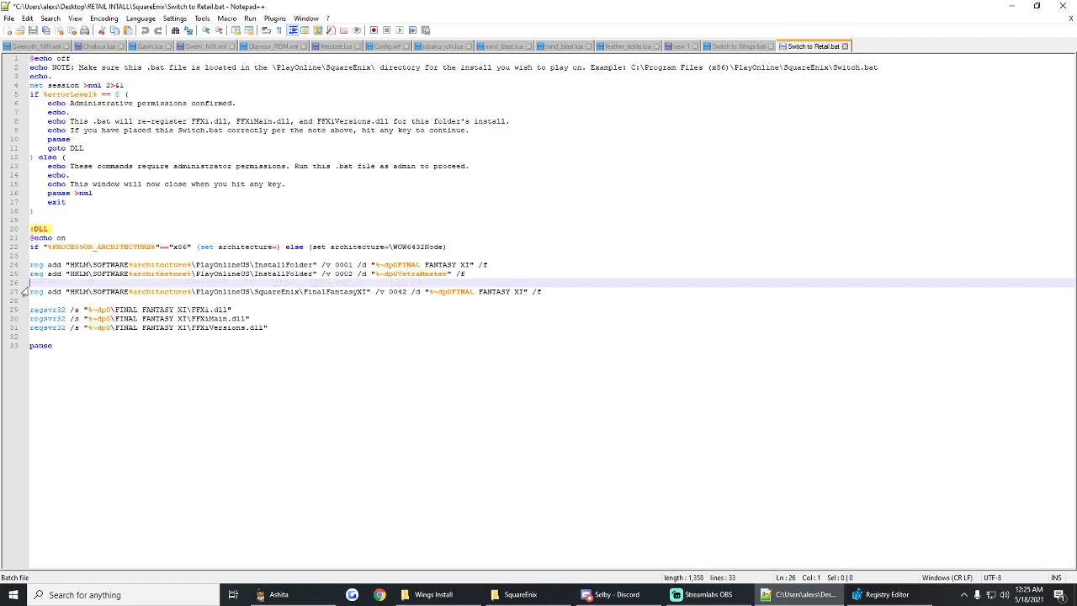
pyautogui.press('BackSpace')
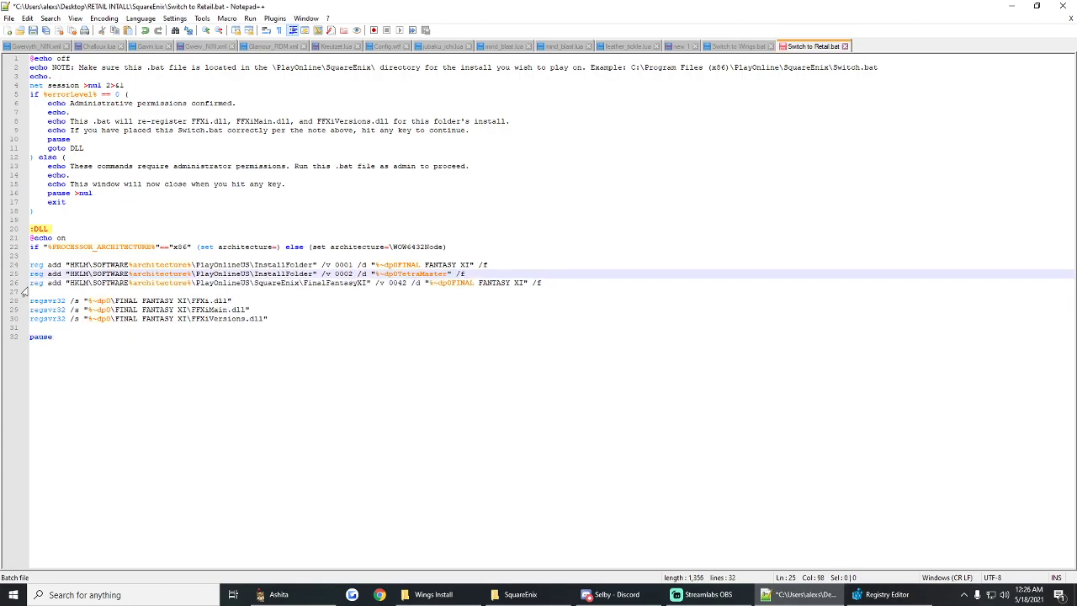
# Review the remaining reg add lines, then bring Registry Editor to the front.
pyautogui.click(589, 282)
pyautogui.click(555, 266)
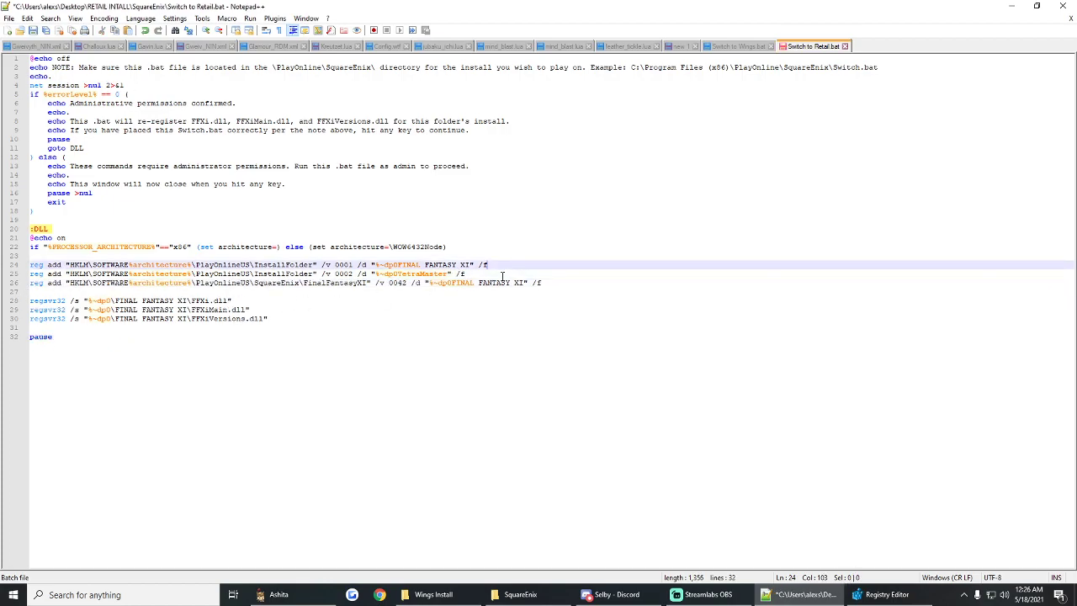
pyautogui.click(531, 274)
pyautogui.click(516, 257)
pyautogui.click(493, 266)
pyautogui.click(505, 275)
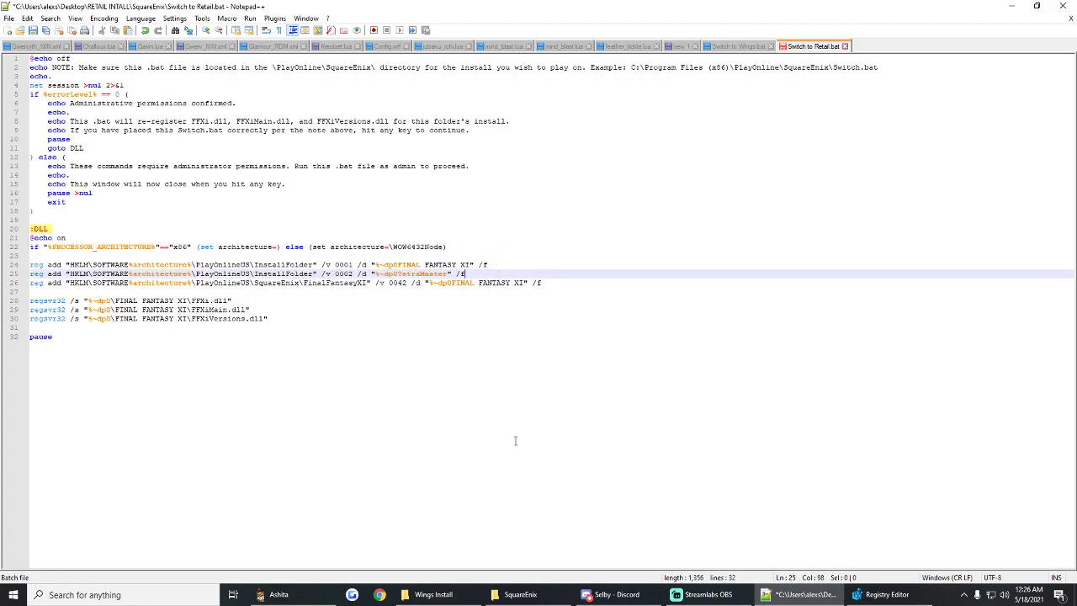
pyautogui.click(895, 596)
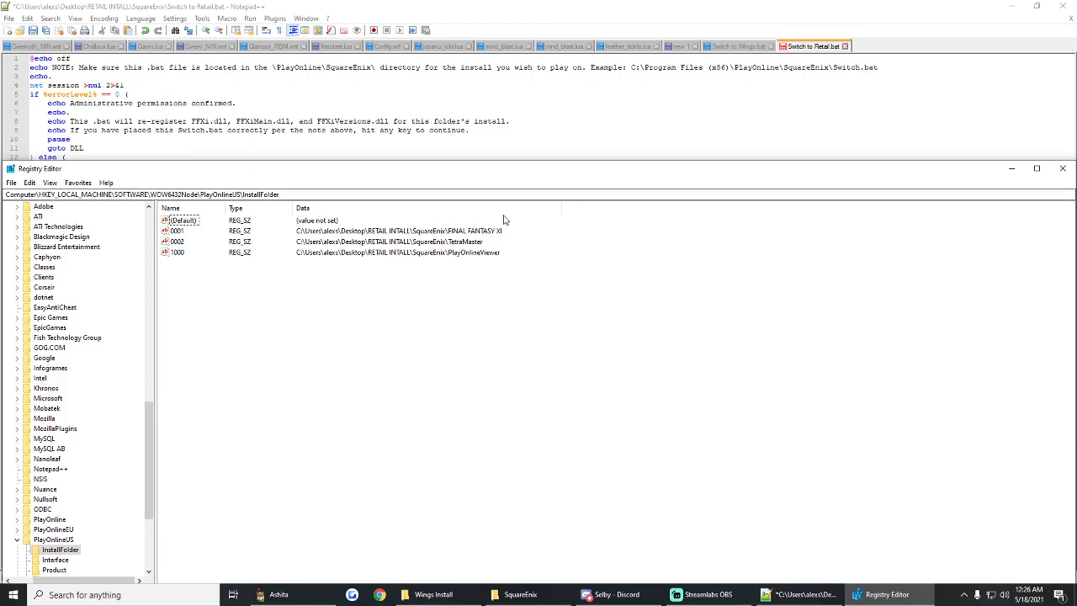
# Compare the edited script's reg add and regsvr32 lines against the Registry Editor entries.
pyautogui.click(383, 110)
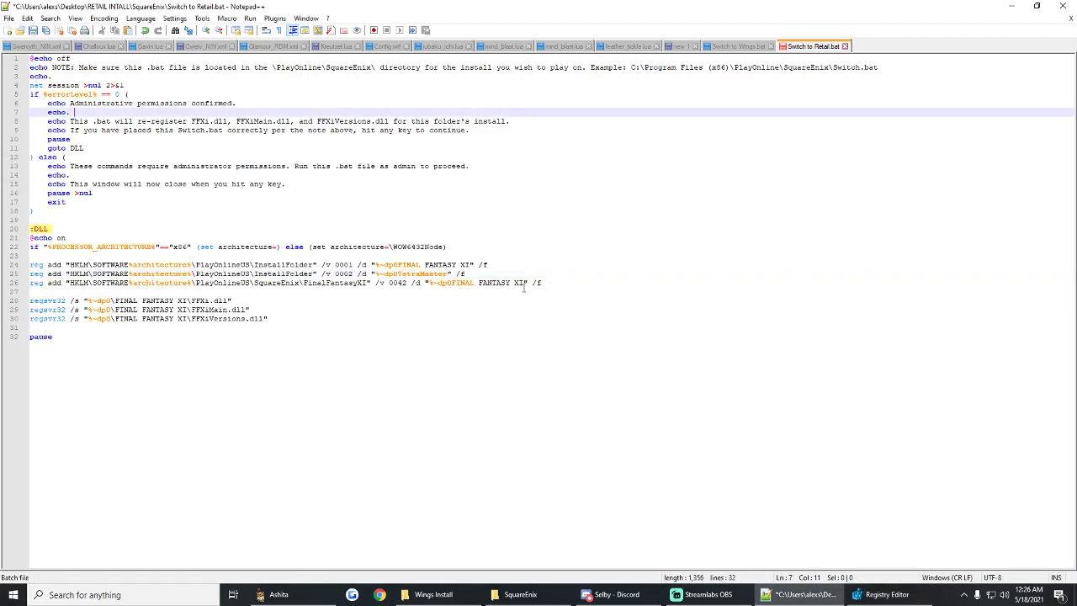
pyautogui.click(881, 596)
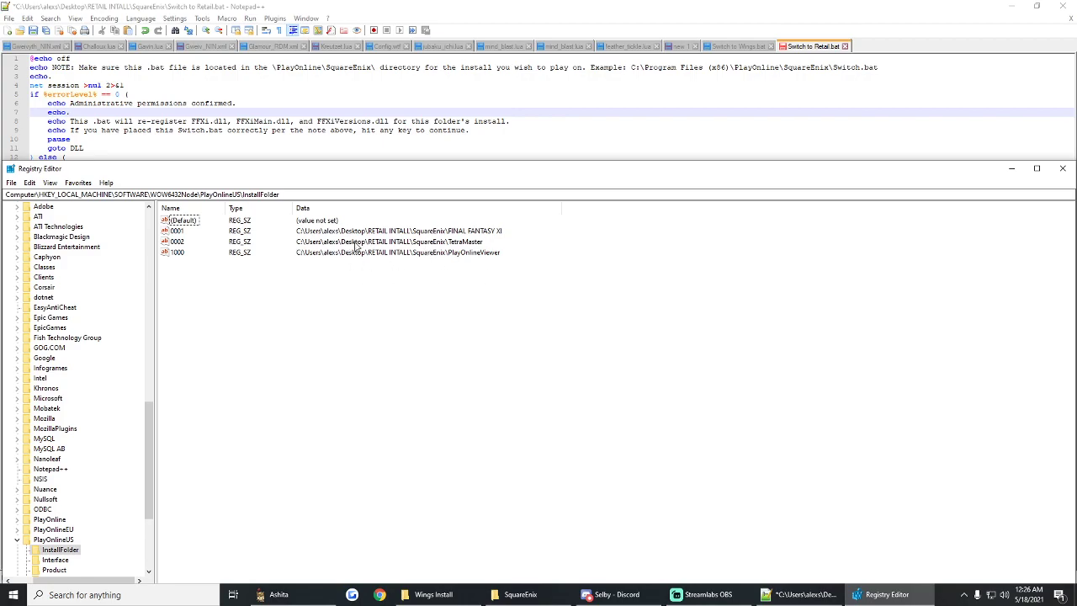
pyautogui.click(457, 140)
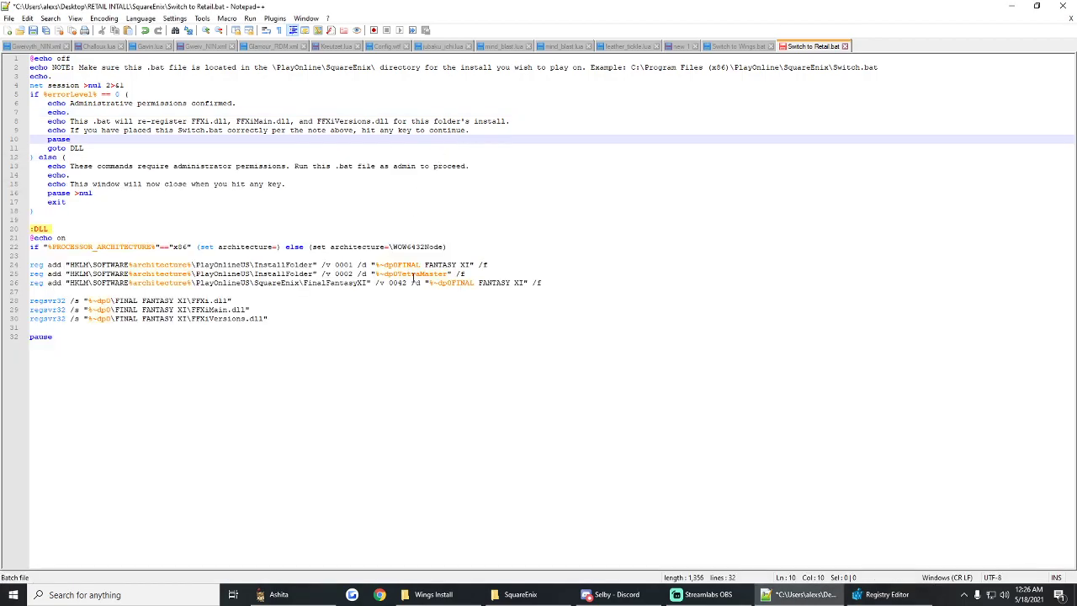
pyautogui.click(413, 281)
pyautogui.press('Down')
pyautogui.press('Down')
pyautogui.press('Down')
pyautogui.press('Down')
pyautogui.press('Down')
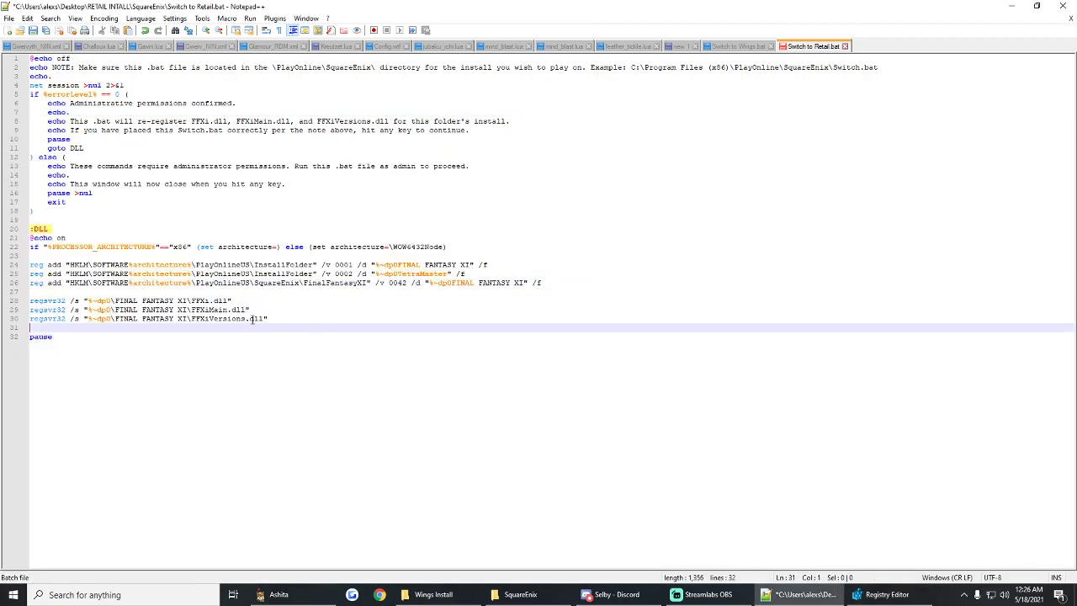
pyautogui.click(252, 318)
pyautogui.click(239, 283)
pyautogui.click(223, 246)
# Return to line 12, then show the retail SquareEnix and Wings Install folders side by side.
pyautogui.click(207, 156)
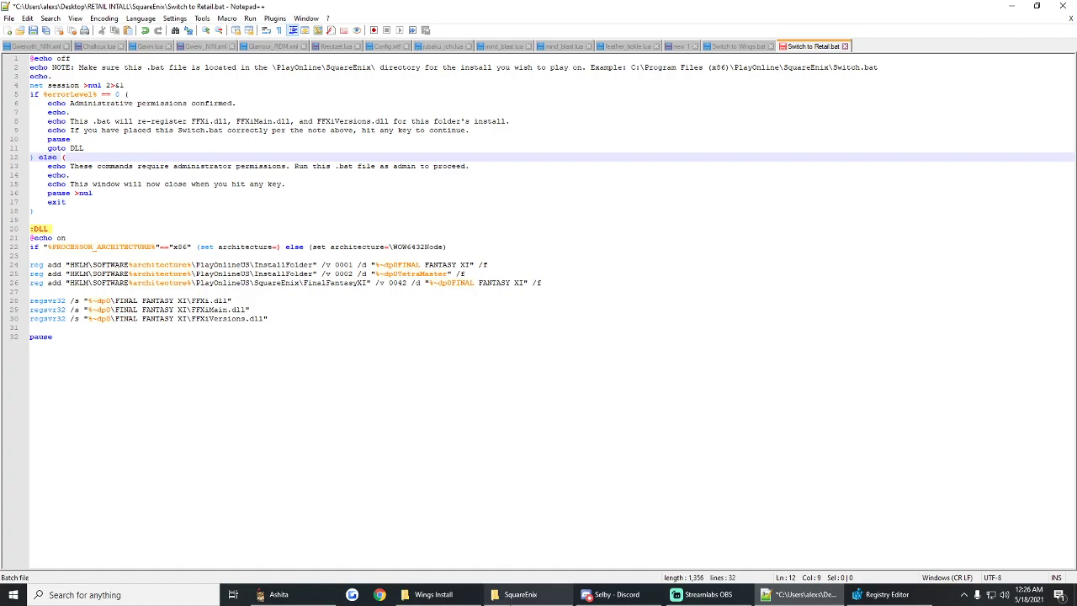
pyautogui.click(518, 594)
pyautogui.click(464, 599)
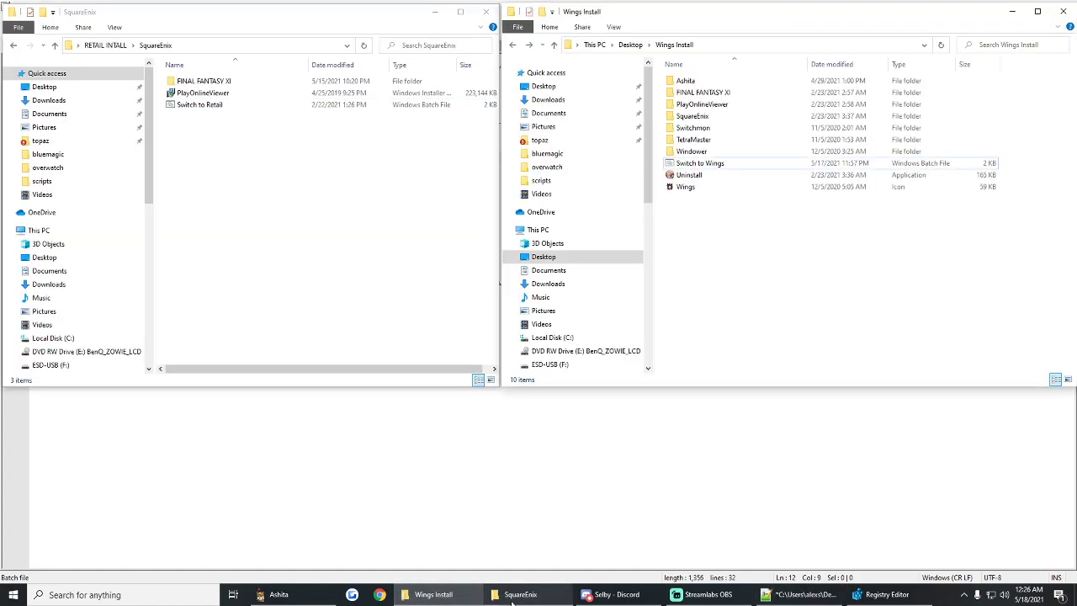